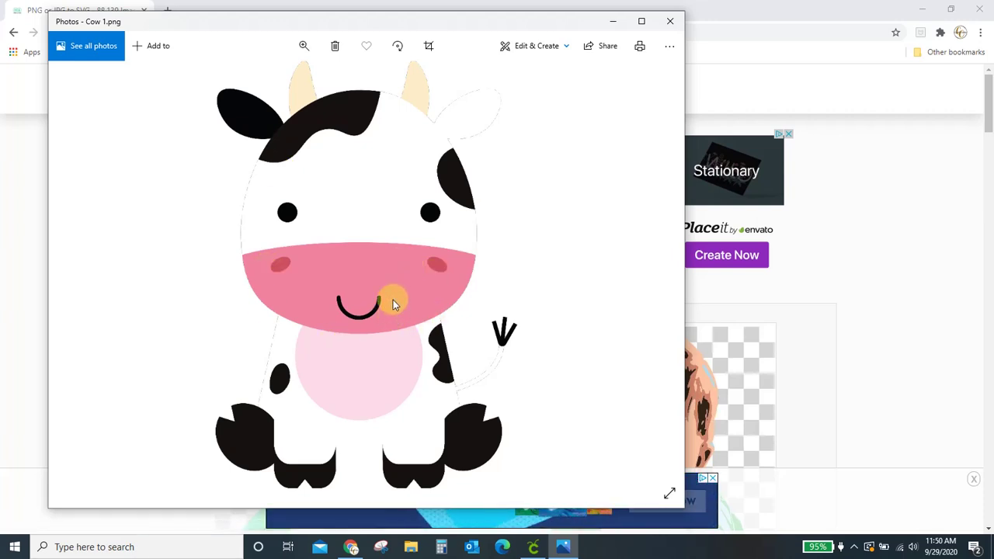
Step: Close the photo viewer and scroll down to pngtosvg.com's Image to Vector upload panel
left_click(670, 24)
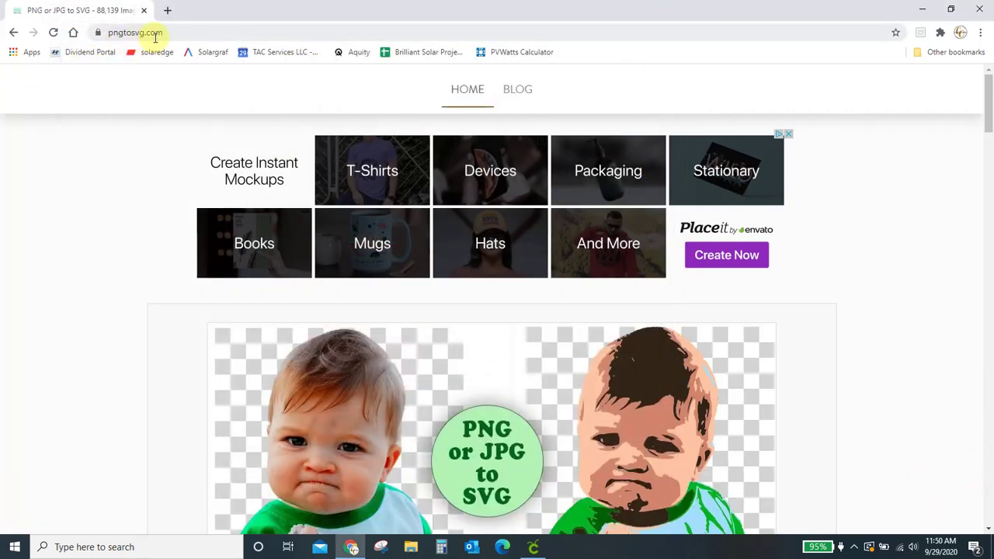
scroll(135, 266, "down", 2)
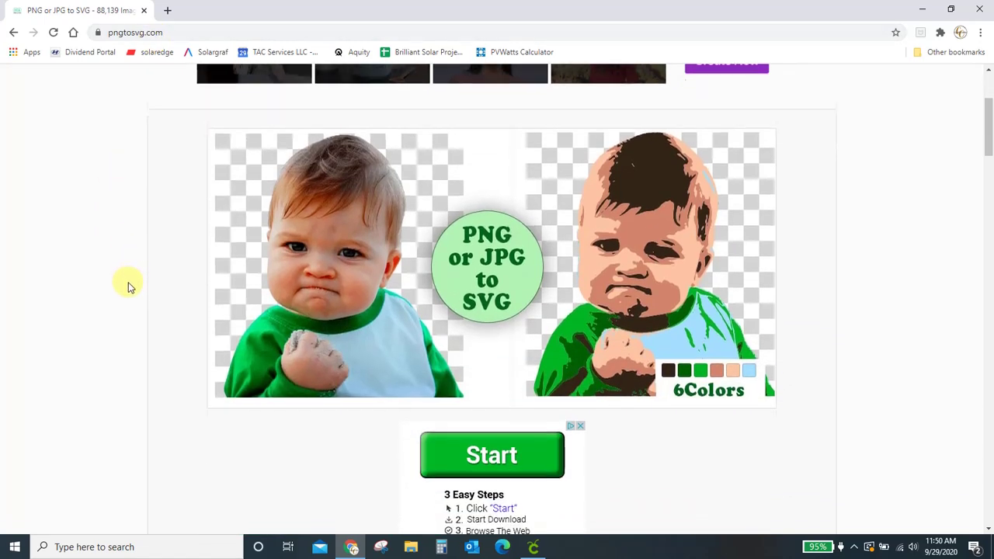
scroll(128, 286, "down", 1)
scroll(128, 285, "up", 3)
scroll(128, 288, "down", 3)
scroll(128, 287, "down", 4)
scroll(128, 287, "down", 10)
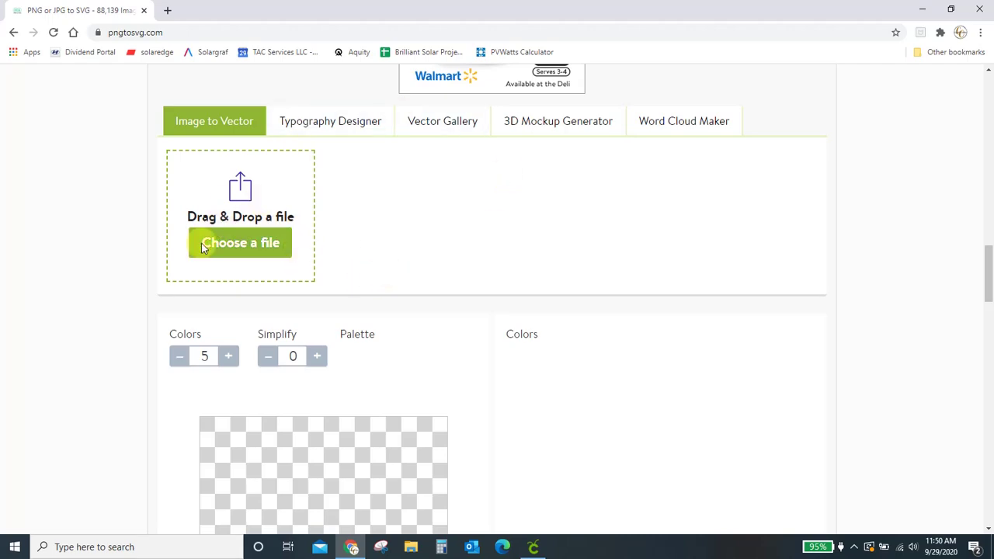
Step: Pick Cow 1.png from Desktop > Animal Clip Art > Farm Baby Animals in the file picker
left_click(238, 247)
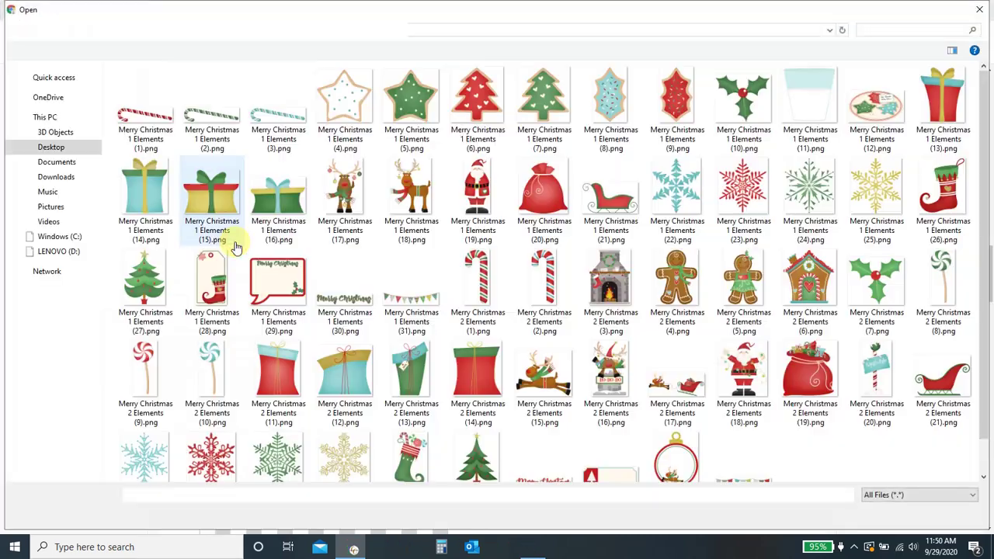
left_click(53, 148)
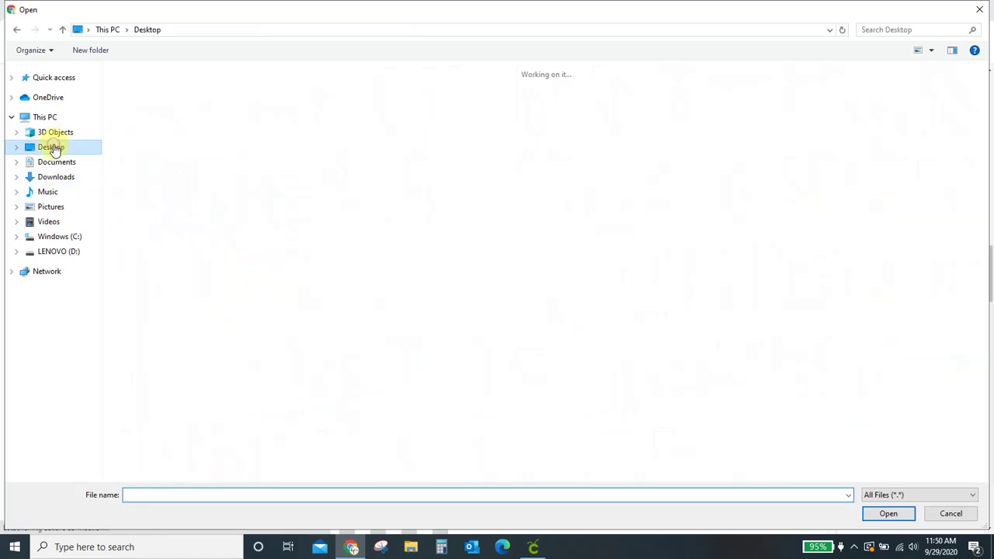
double_click(262, 96)
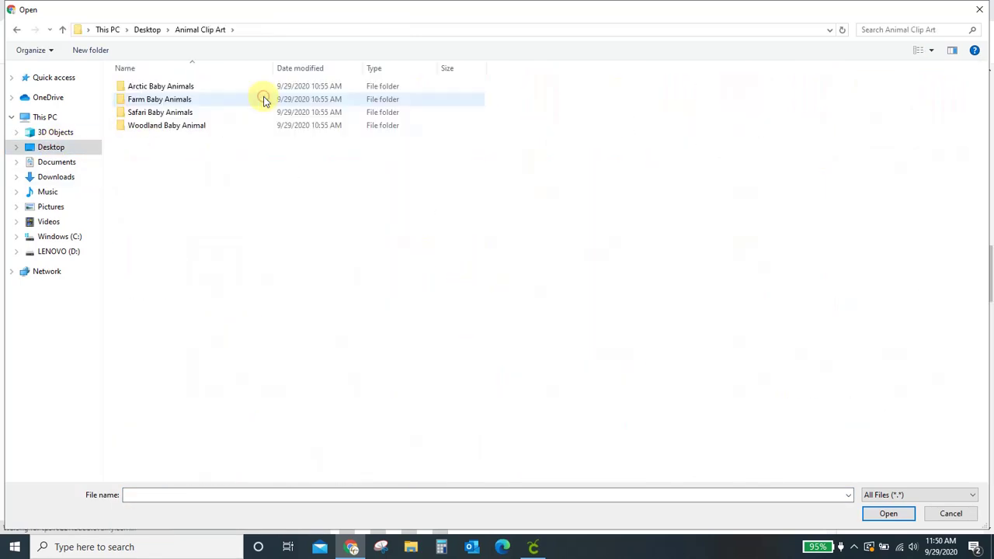
double_click(205, 99)
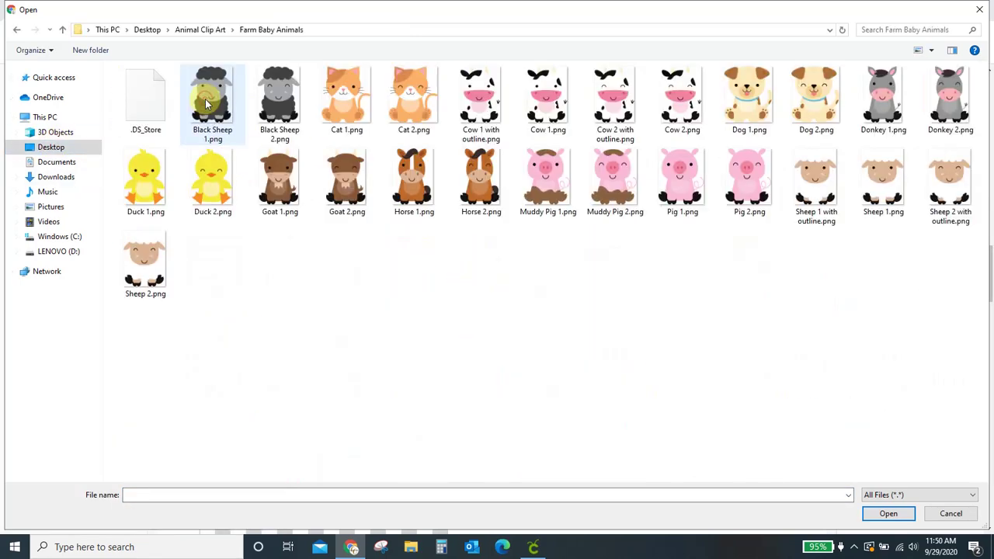
left_click(547, 95)
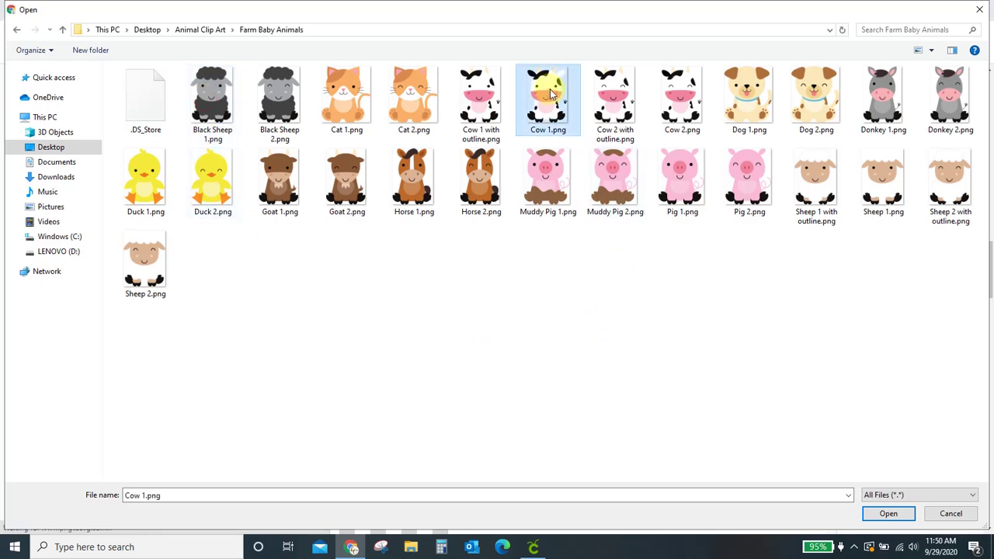
Step: Load Cow 1.png into the converter and scroll down to its Colors and Simplify settings
left_click(882, 513)
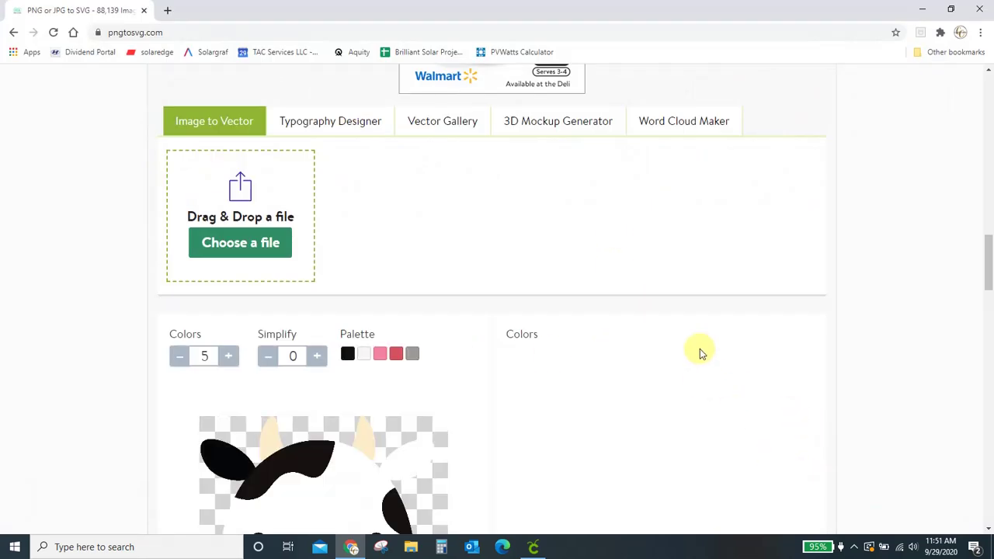
scroll(700, 351, "down", 2)
scroll(725, 336, "down", 2)
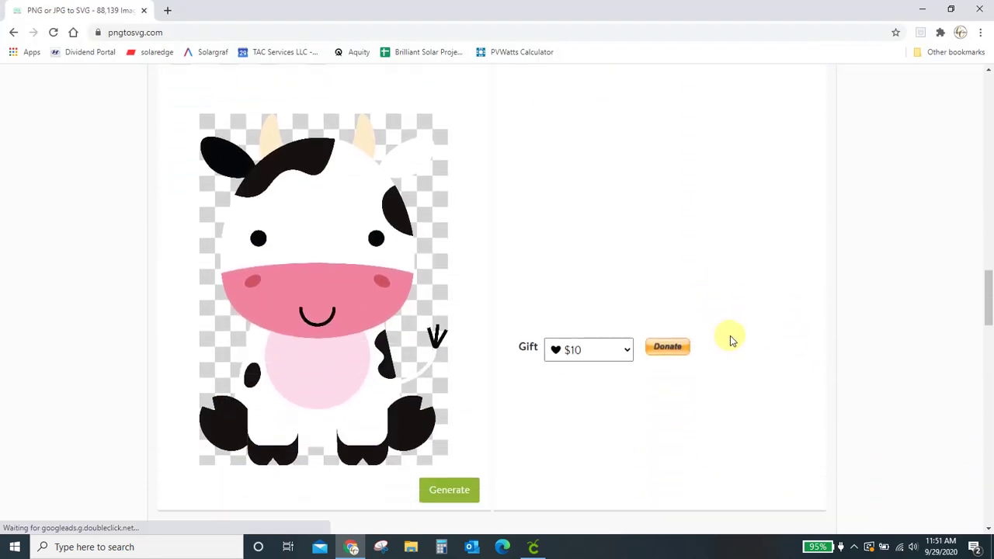
scroll(731, 339, "up", 2)
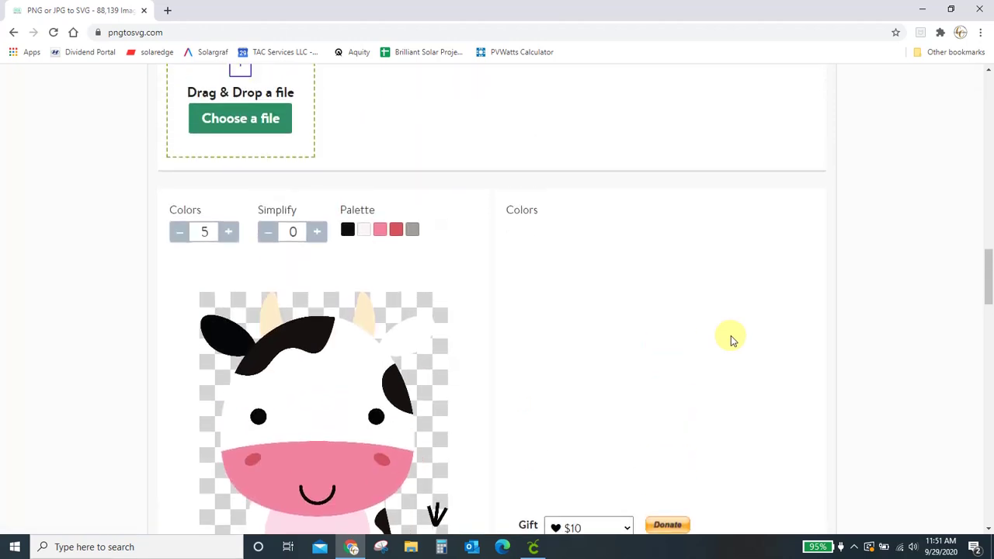
scroll(730, 338, "down", 1)
scroll(683, 295, "down", 1)
scroll(693, 282, "down", 1)
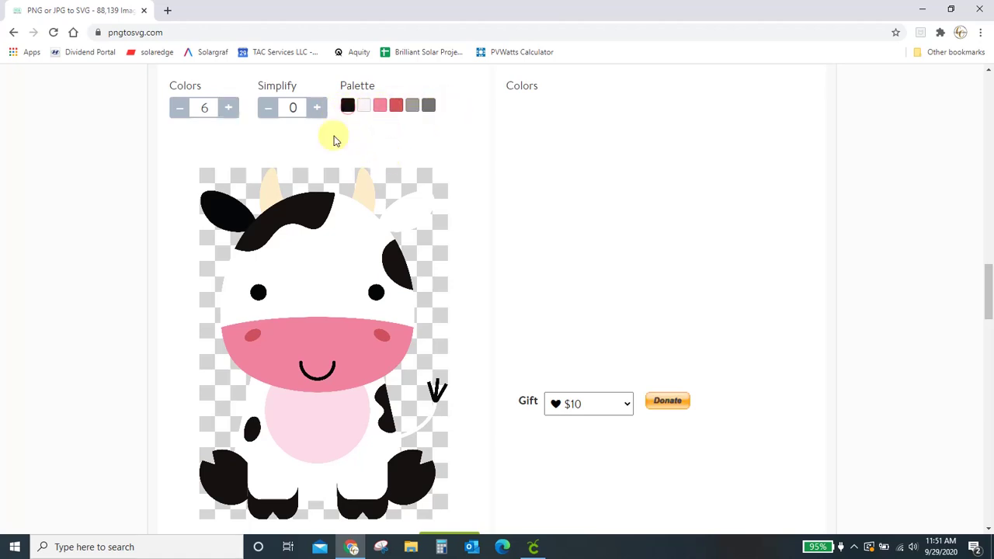
Step: Resample the white swatch with the muzzle pink and the red swatch with the cheek colour
left_click(319, 203)
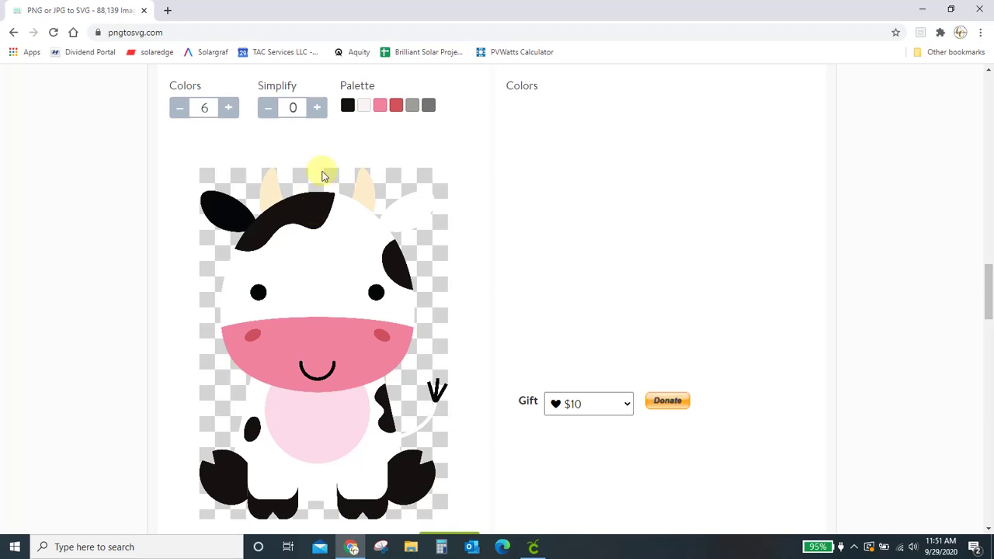
left_click(364, 108)
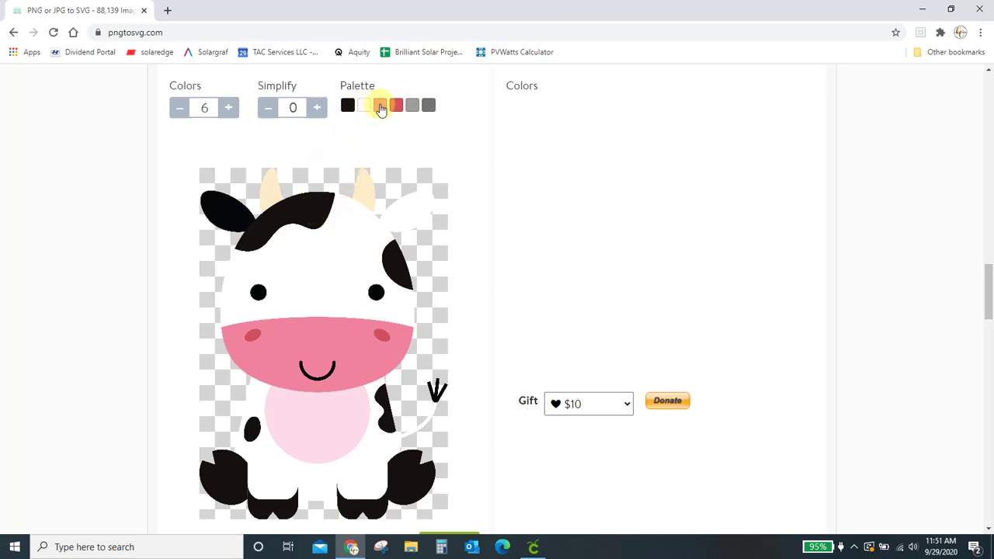
left_click(357, 348)
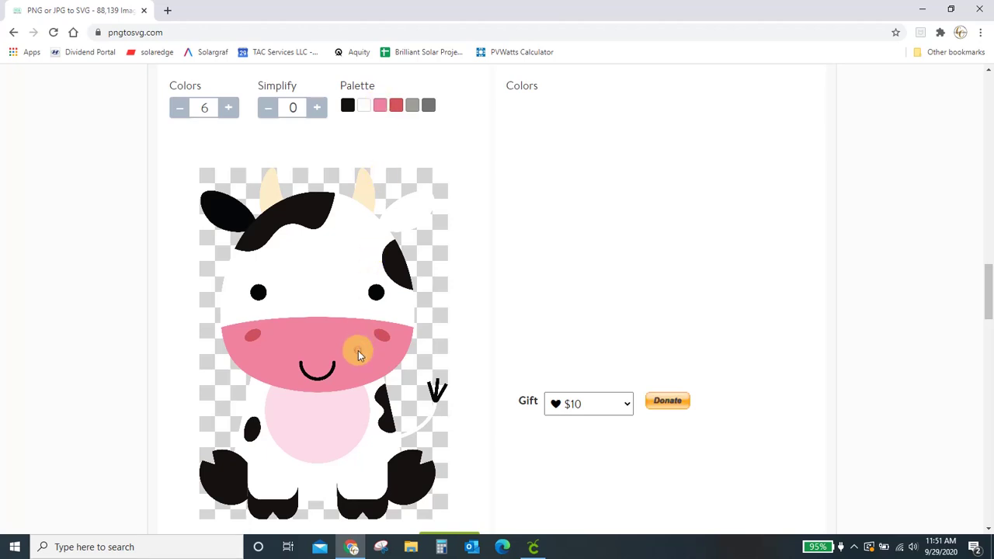
left_click(396, 107)
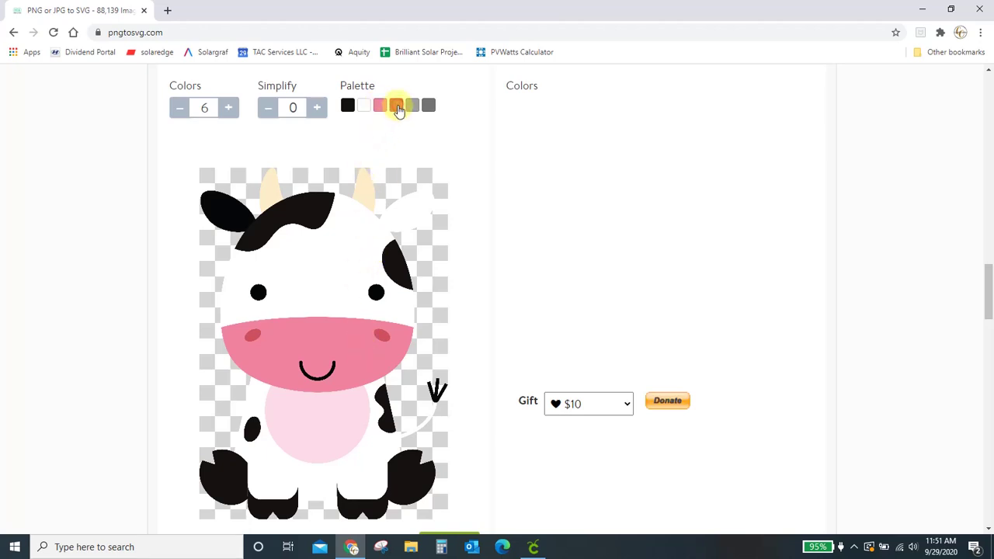
left_click(382, 336)
Step: Resample the grey swatches with the belly's pale pink and the horn's cream colour
left_click(334, 423)
left_click(356, 368)
left_click(335, 422)
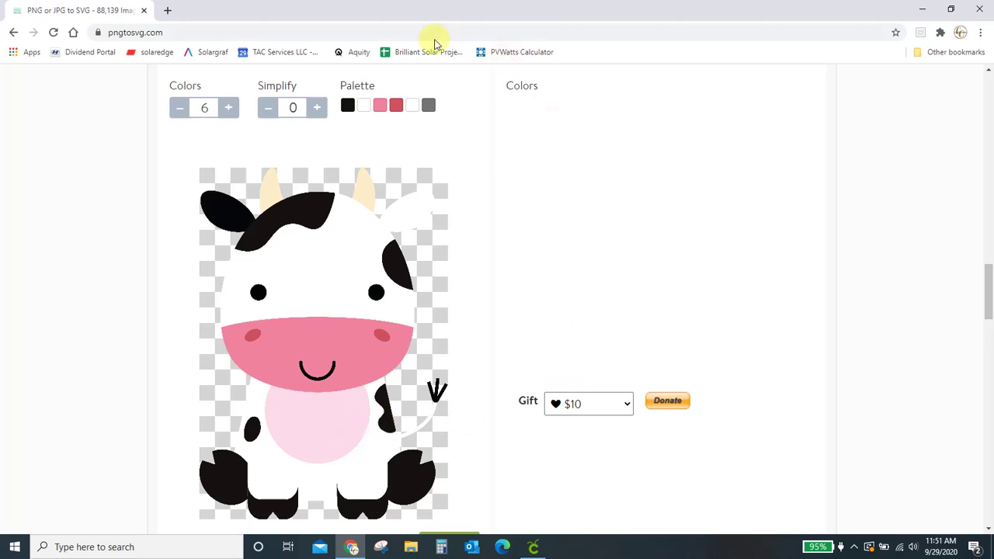
left_click(430, 107)
left_click(362, 198)
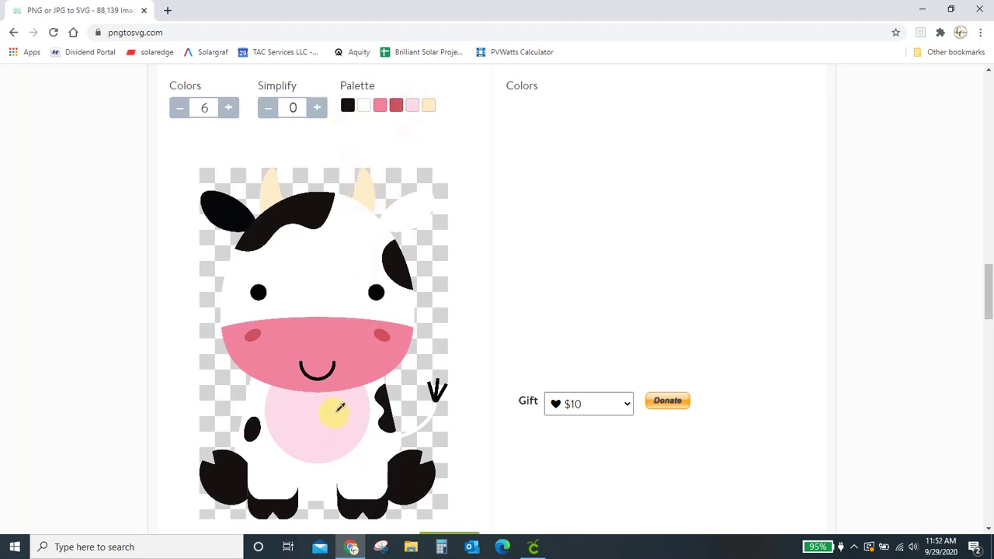
left_click(336, 417)
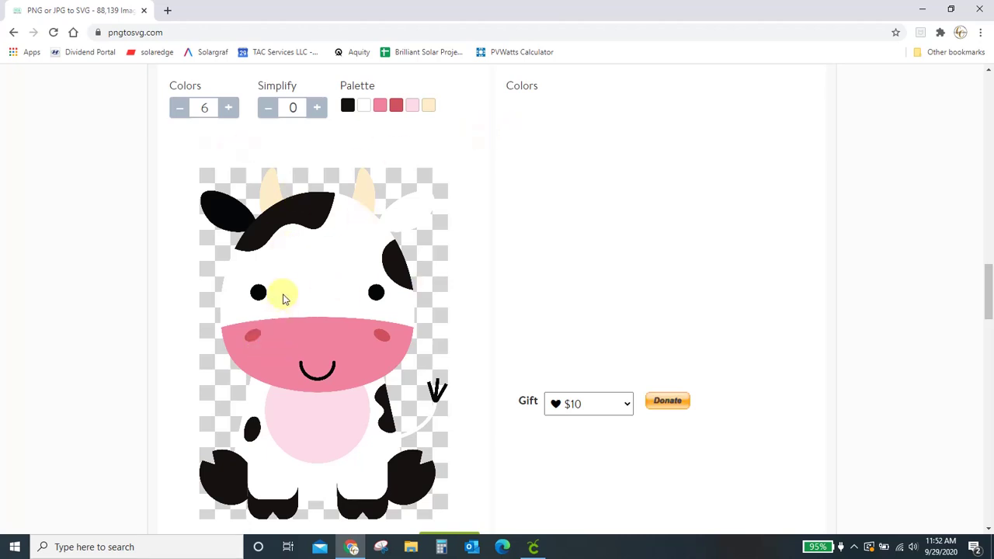
scroll(282, 292, "down", 1)
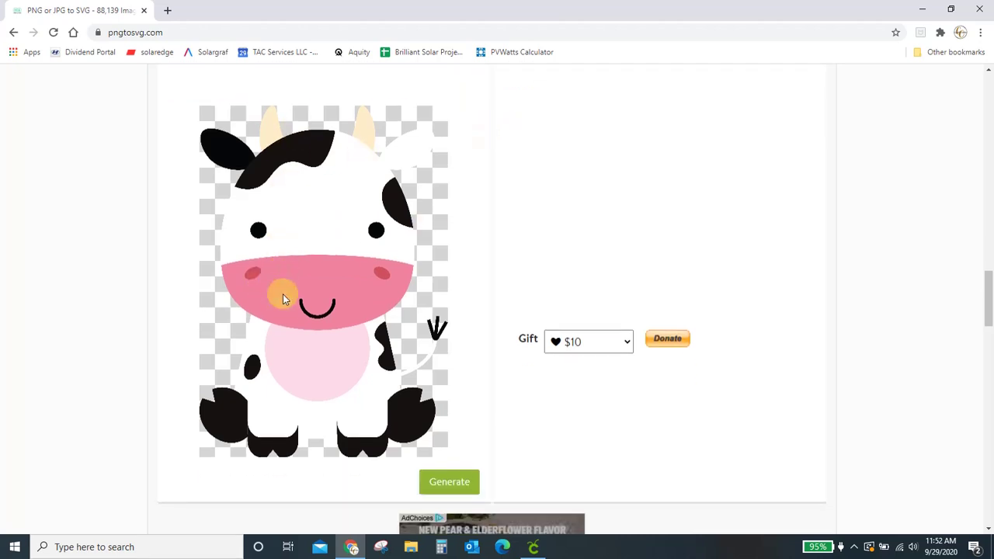
Step: Generate the six-colour cow SVG and download it as image2vector (2).svg
left_click(440, 490)
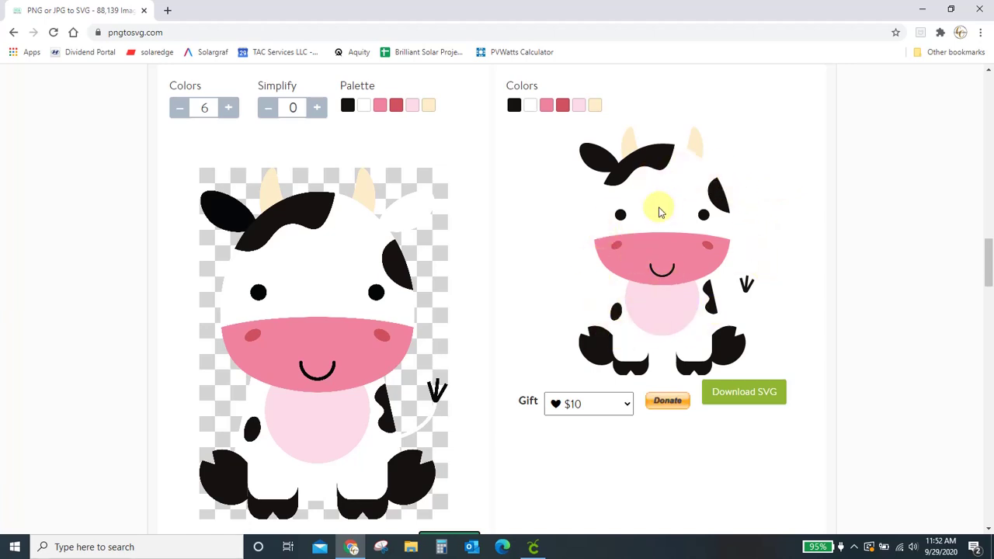
left_click(744, 392)
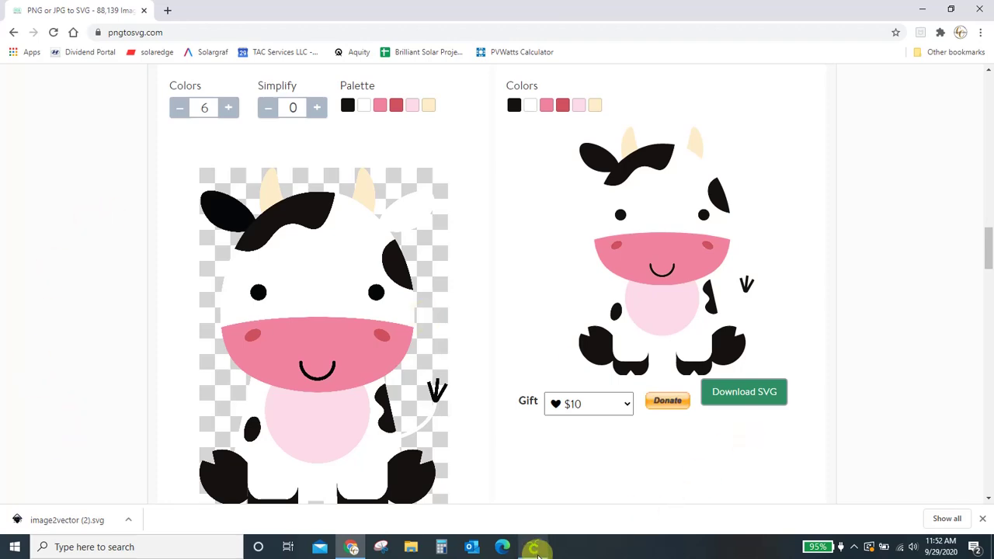
Step: Upload image2vector (2).svg from Downloads into Design Space and insert it onto the canvas
mouse_move(537, 552)
left_click(578, 415)
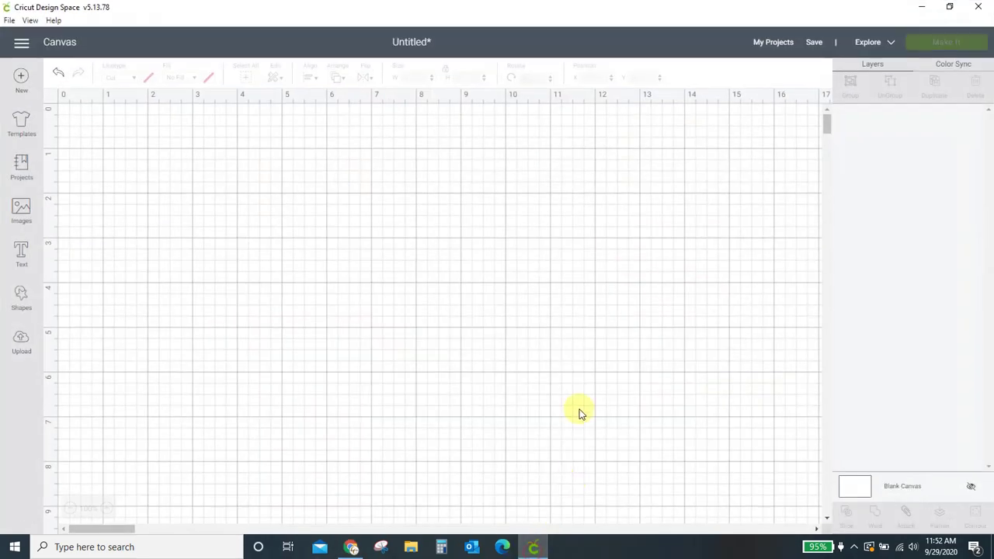
left_click(20, 344)
left_click(245, 282)
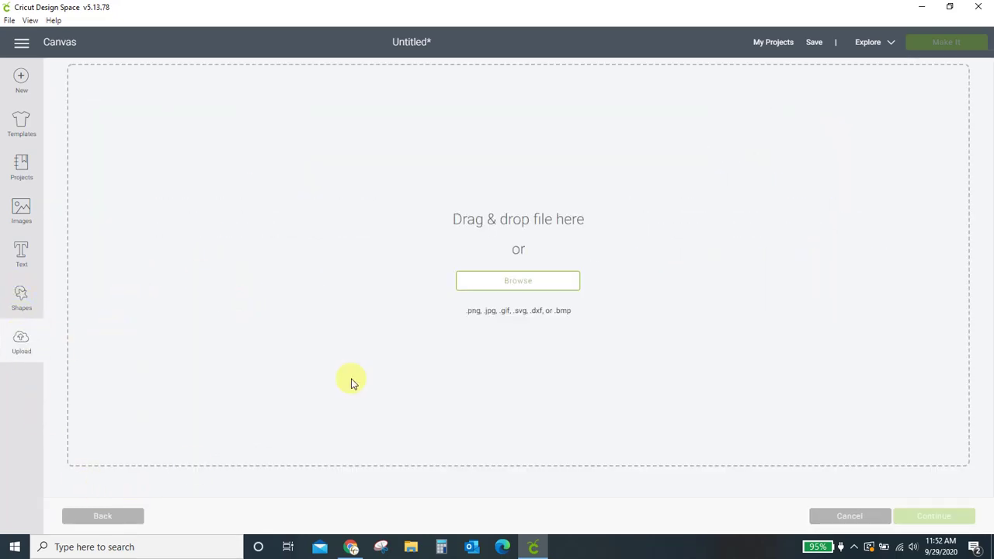
left_click(473, 285)
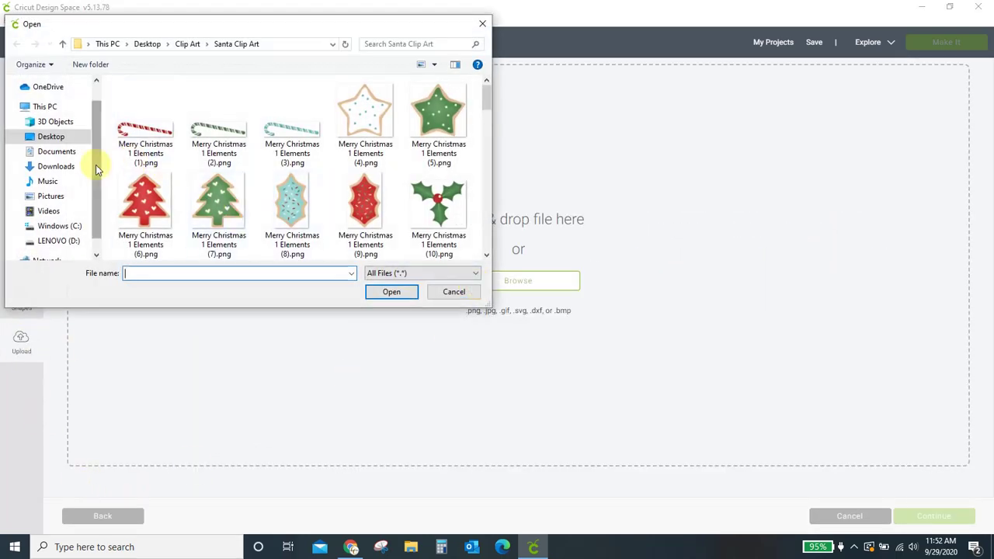
left_click(54, 166)
left_click(227, 117)
left_click(392, 287)
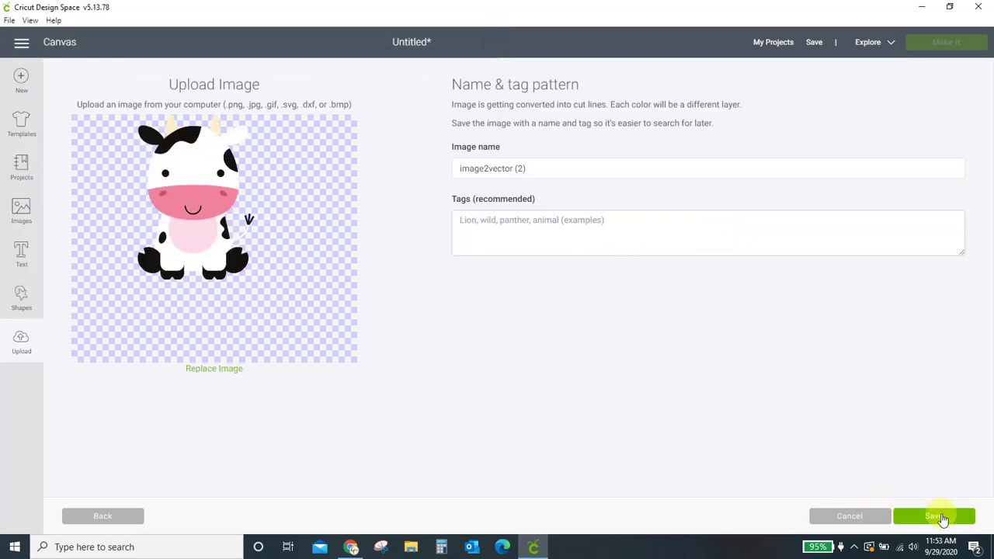
left_click(938, 517)
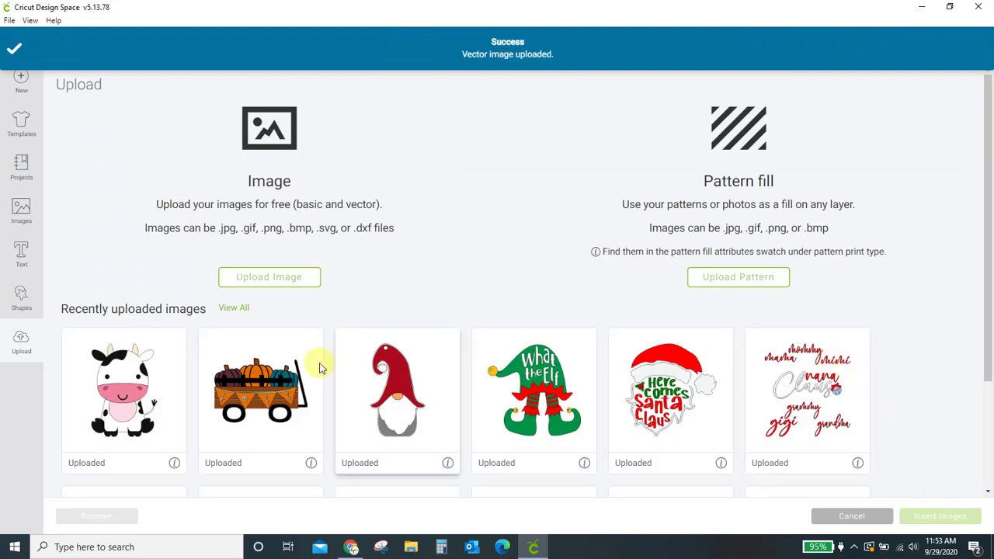
left_click(124, 396)
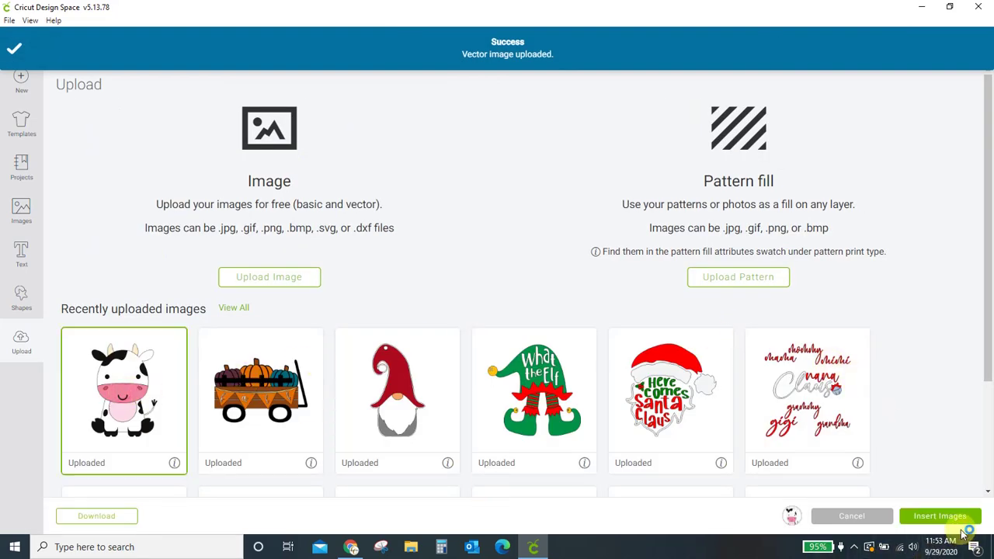
left_click(940, 516)
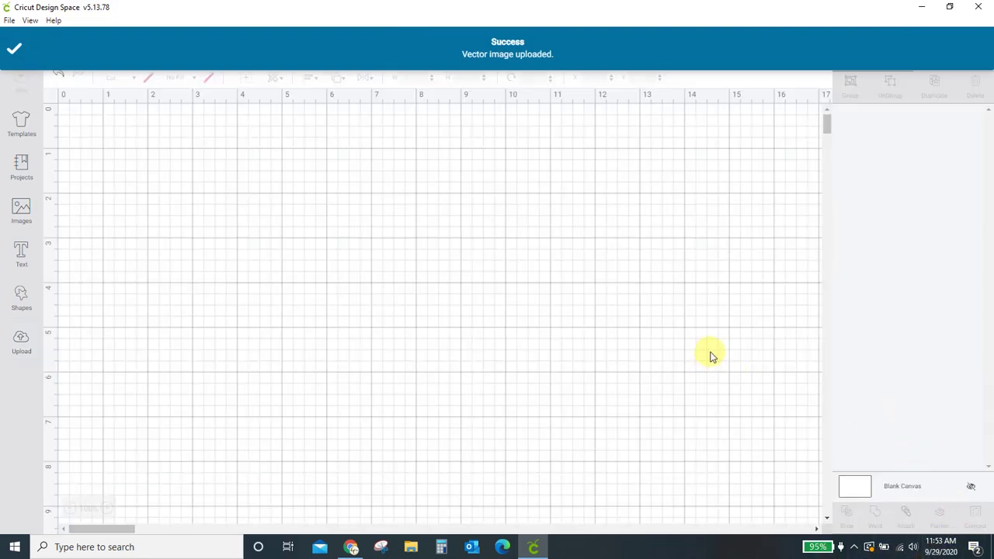
Step: Center the cow, ungroup it, and move the pale pink belly left and red cheeks right
left_click_drag(337, 304, 480, 268)
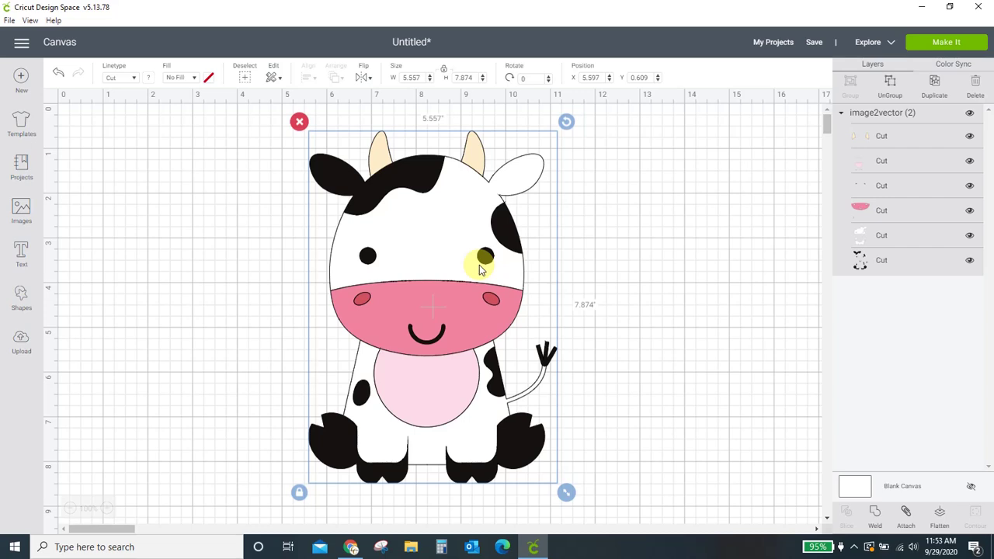
left_click(889, 87)
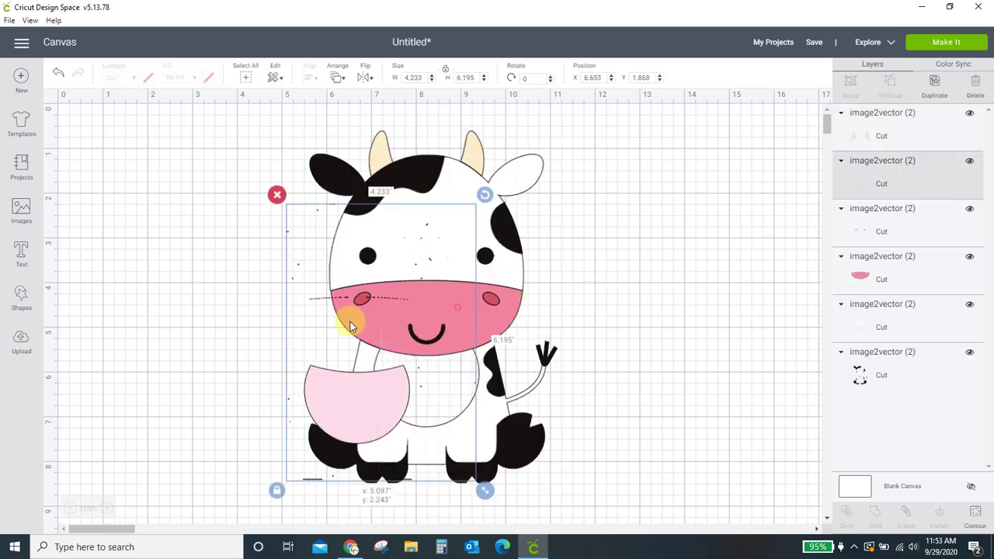
left_click_drag(349, 326, 244, 299)
left_click_drag(427, 297, 652, 297)
mouse_move(203, 390)
left_mouse_down()
mouse_move(205, 351)
mouse_move(205, 381)
left_mouse_up()
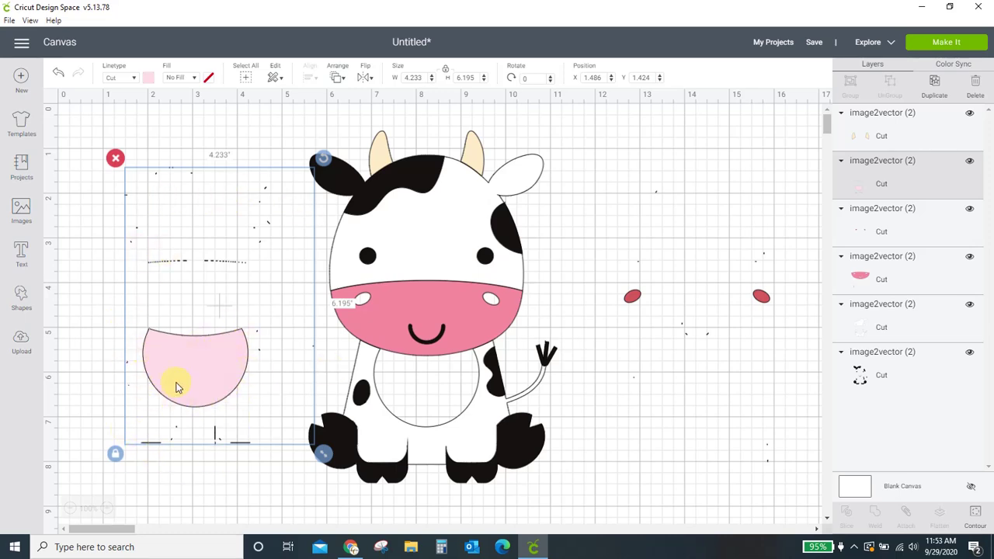
left_click_drag(203, 374, 173, 372)
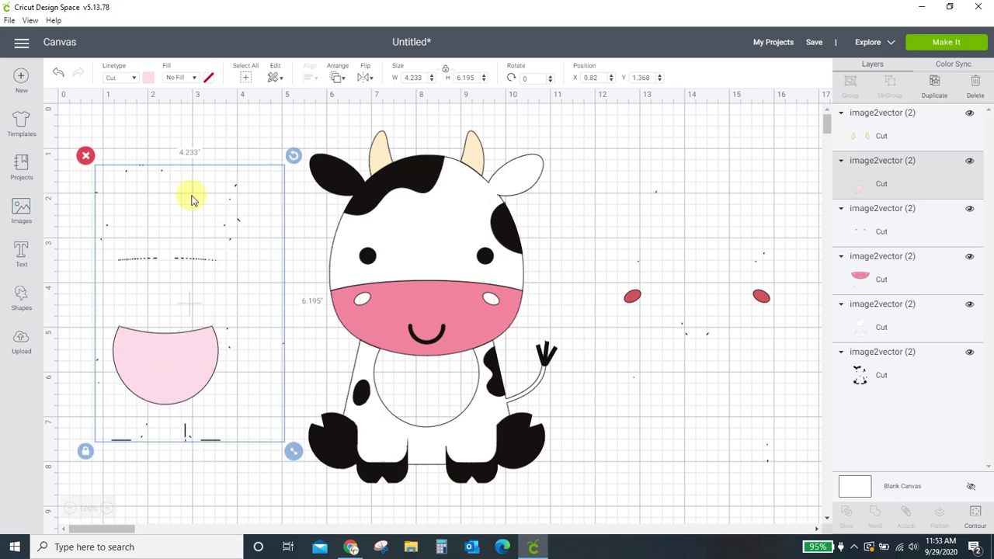
Step: Hide all contours on the pale pink belly layer, keeping only its rounded pink shape
left_click(973, 516)
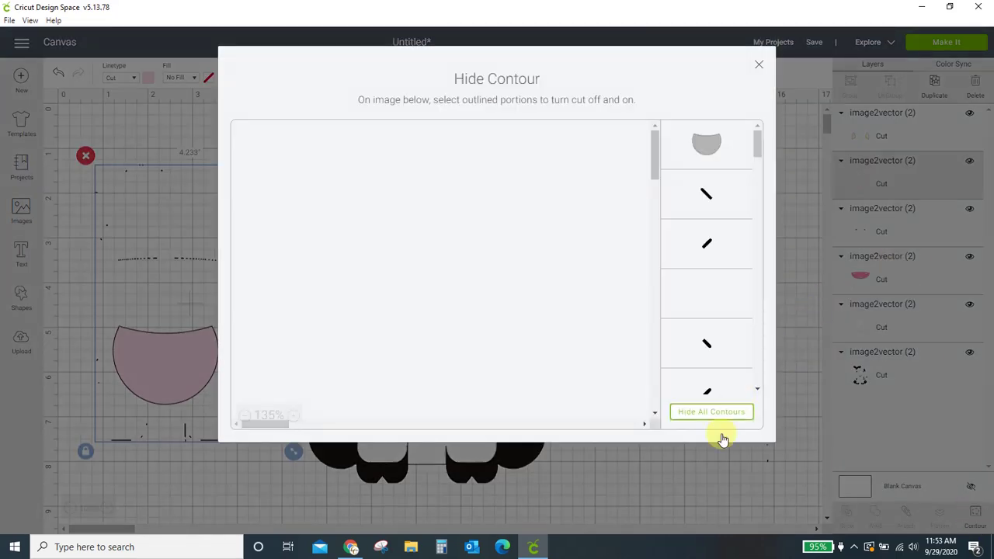
left_click(711, 412)
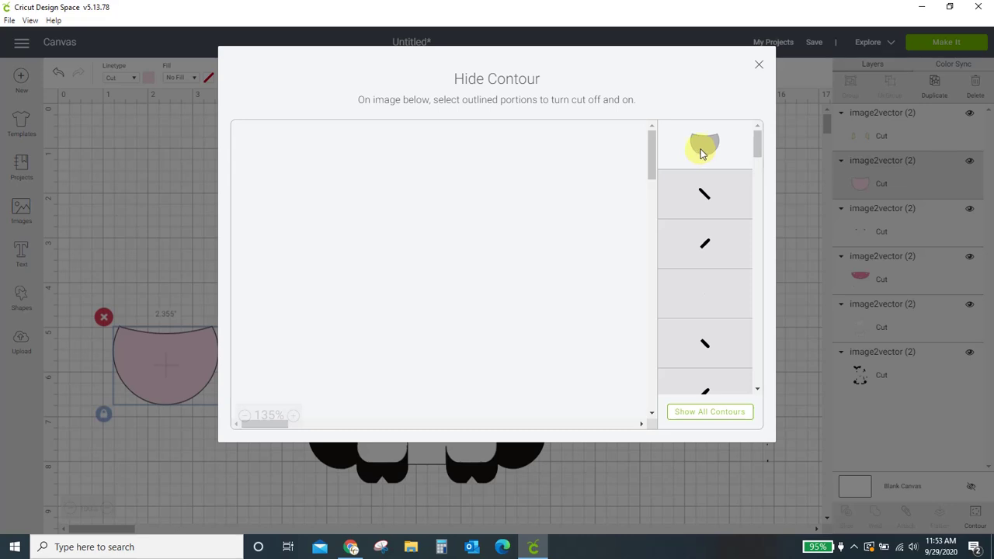
scroll(722, 263, "down", 5)
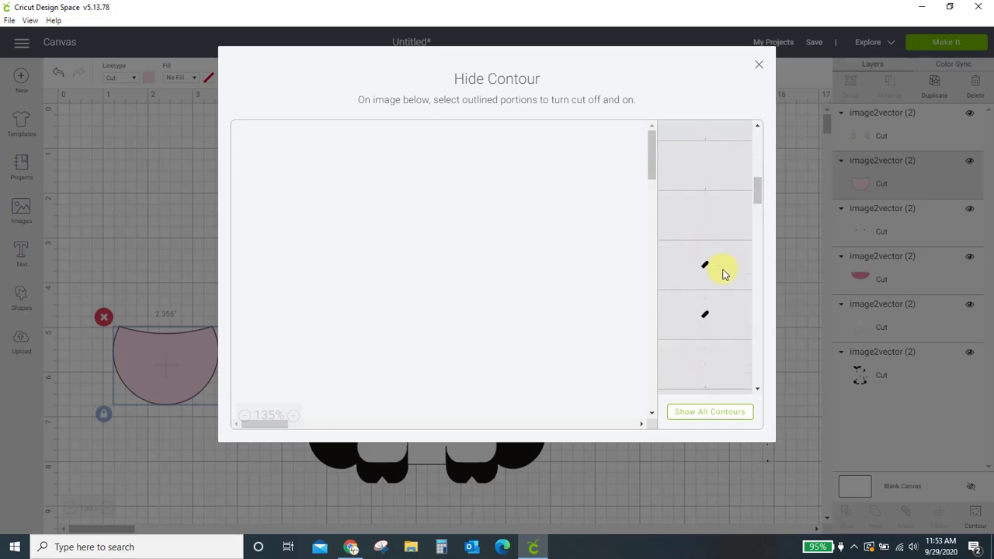
scroll(721, 272, "up", 3)
scroll(721, 273, "up", 3)
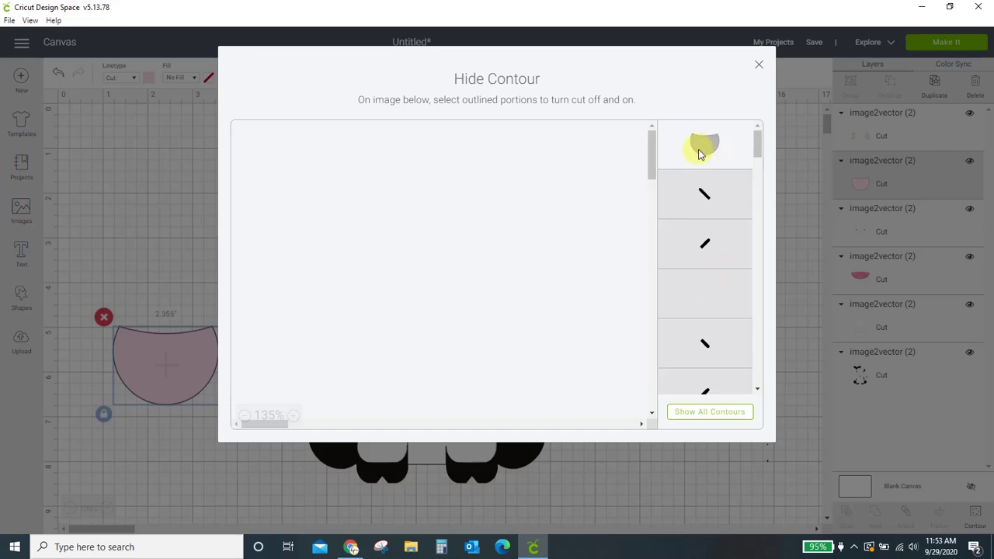
left_click(758, 63)
Step: Nudge the cleaned belly piece up and right, then hide the pale pink belly layer
left_click_drag(179, 338, 255, 314)
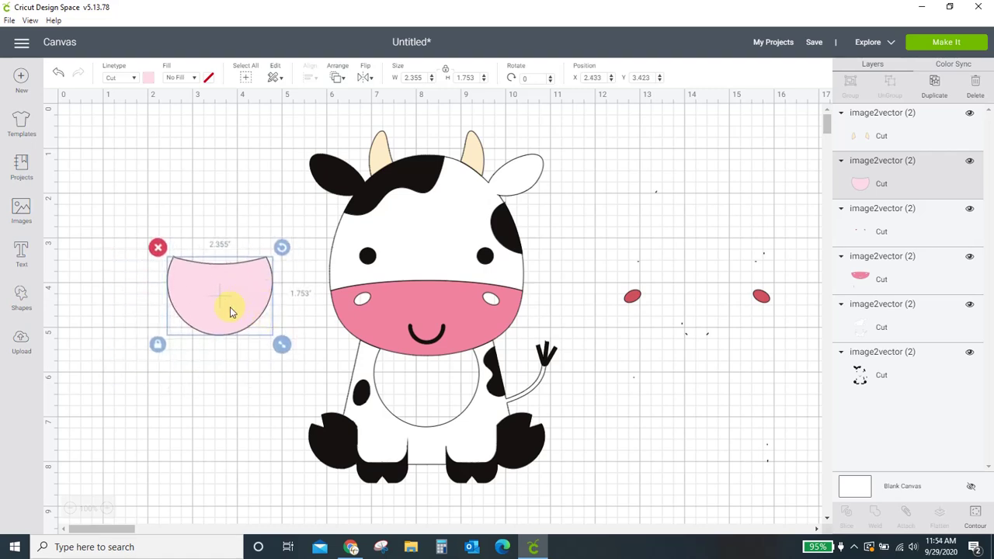
left_click(897, 184)
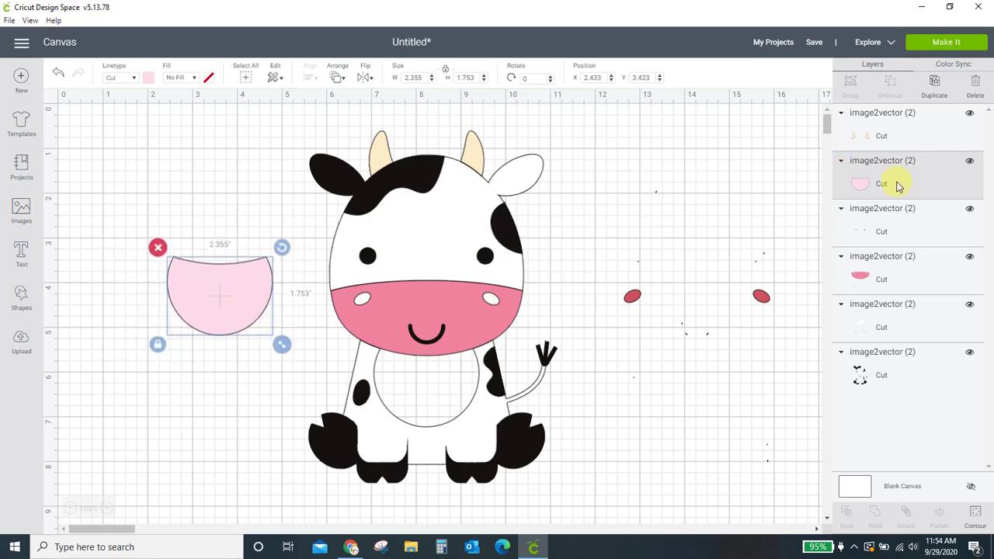
left_click(970, 163)
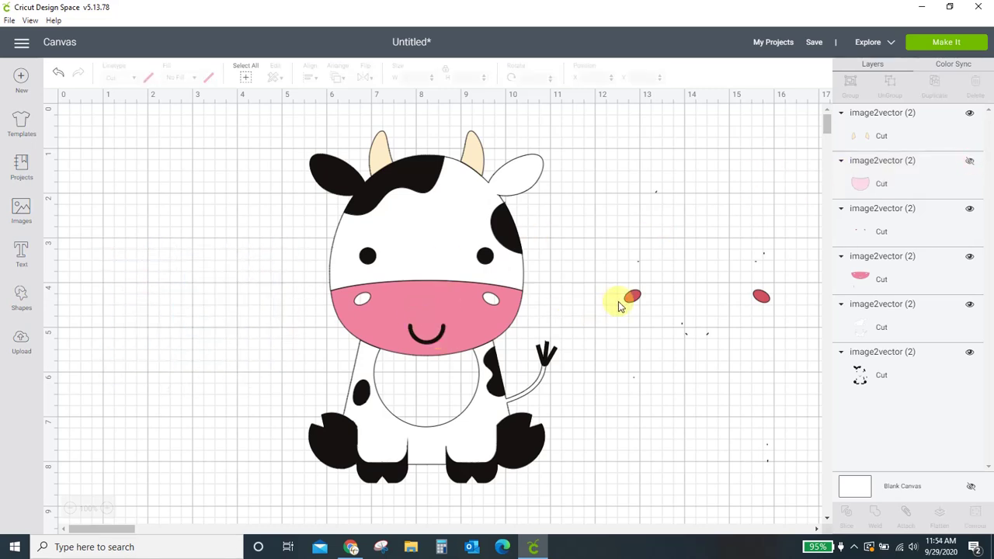
Step: Hide all contours on the red cheeks layer except its two oval cheeks
left_click_drag(635, 296, 610, 288)
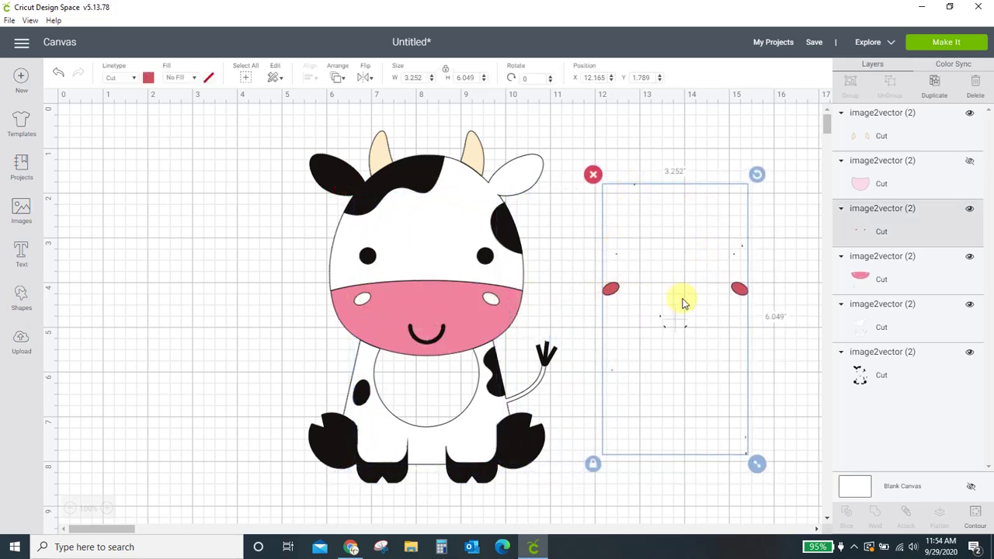
left_click(975, 517)
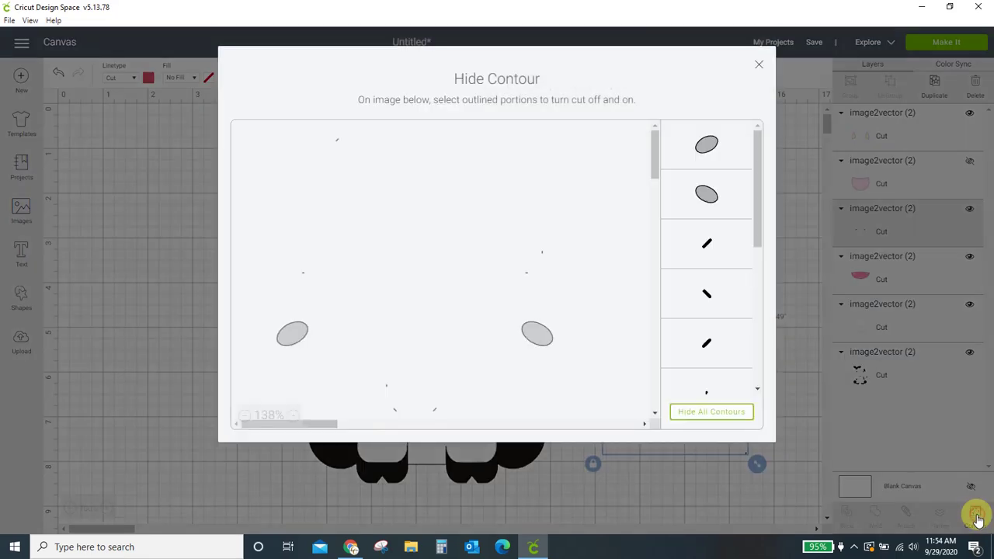
left_click(734, 413)
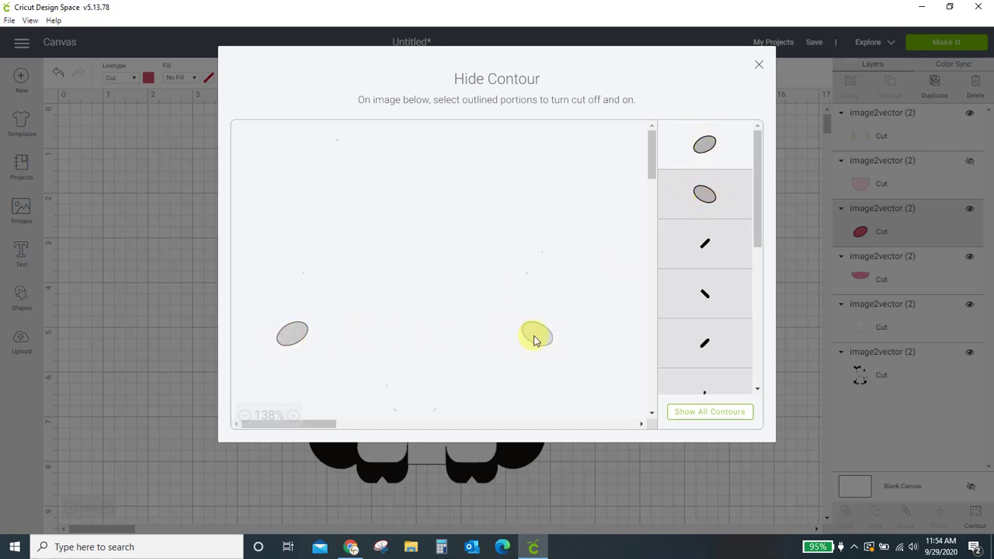
left_click(706, 199)
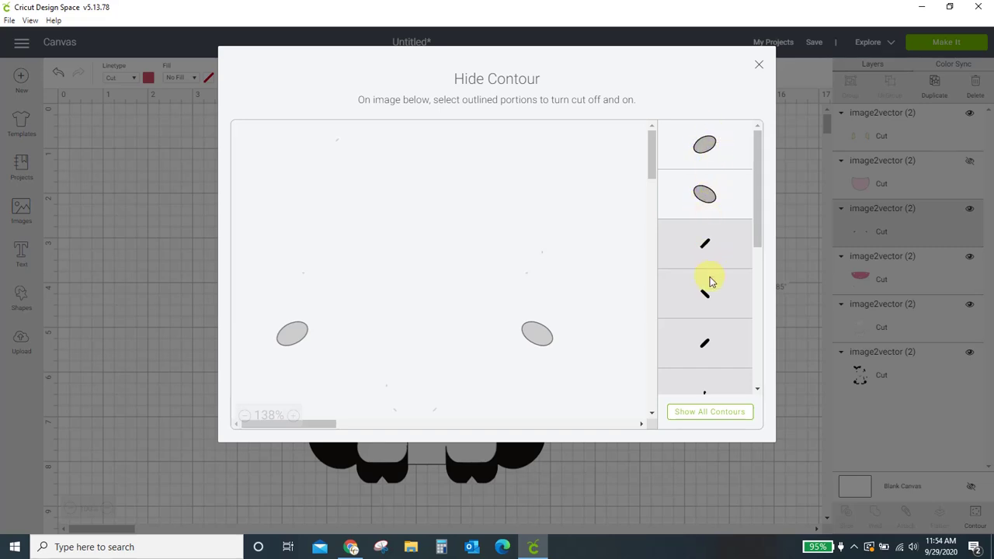
scroll(709, 285, "down", 5)
scroll(709, 295, "up", 5)
left_click(759, 67)
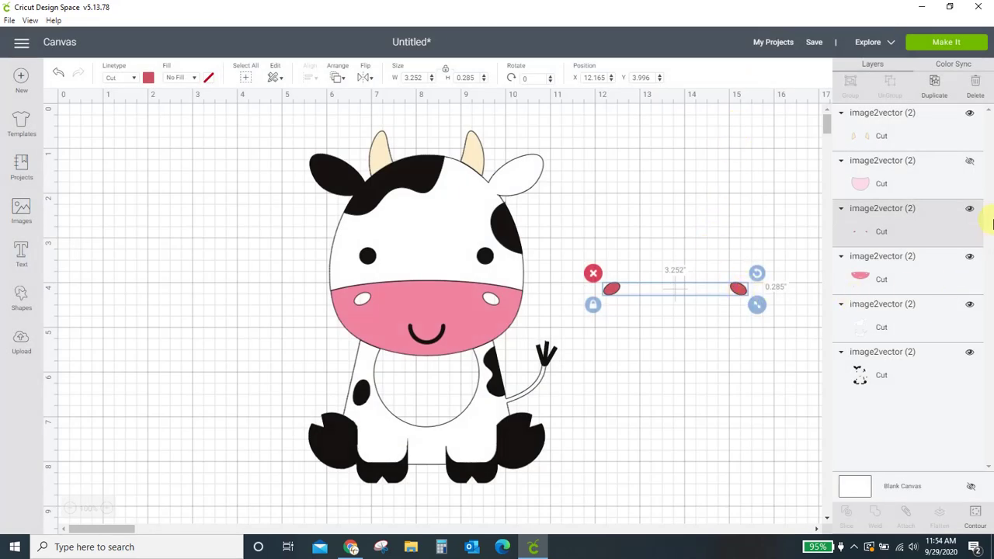
Step: Hide the cheeks layer, move the pink muzzle right of the cow, and hide its contours
left_click(970, 209)
left_click_drag(476, 313, 728, 226)
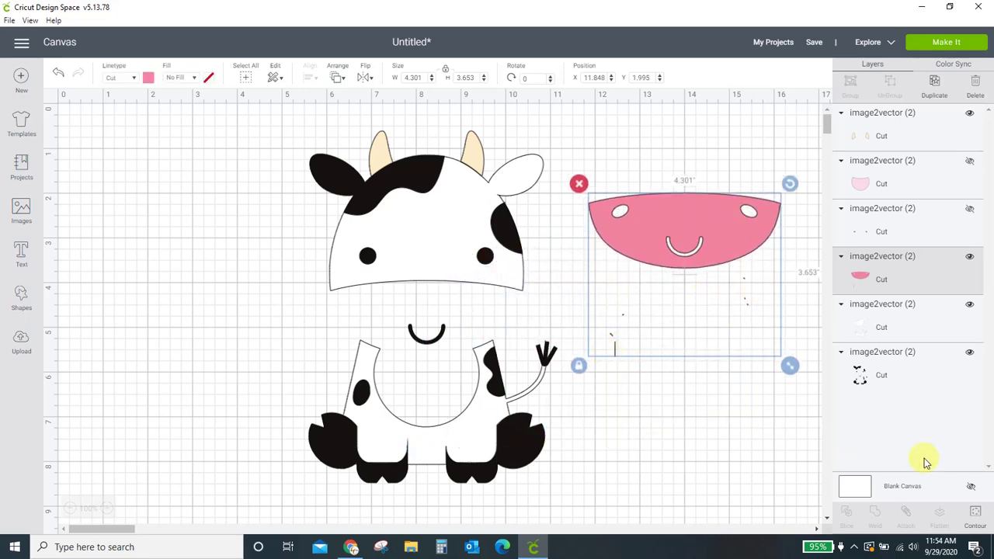
left_click(973, 512)
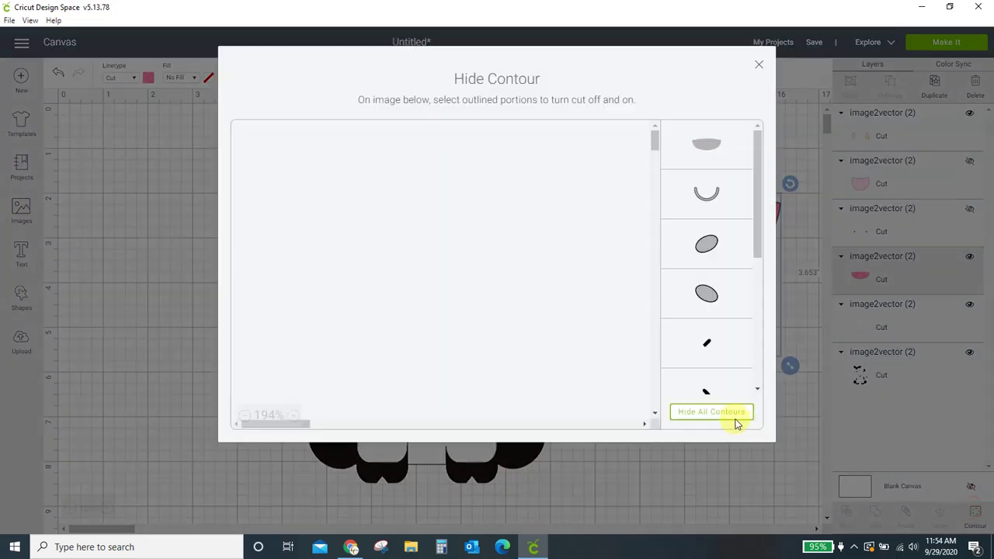
left_click(728, 420)
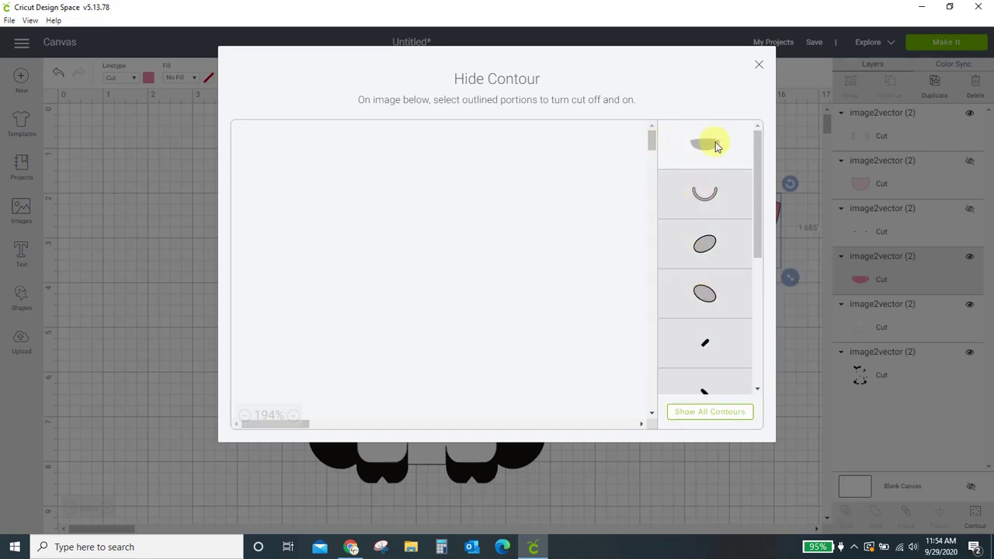
left_click(245, 416)
left_click(244, 416)
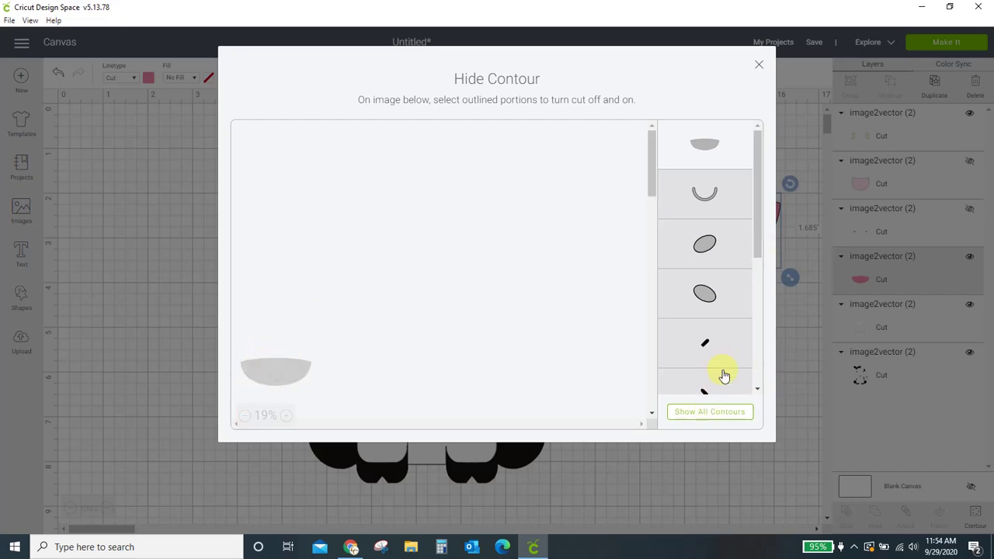
Step: Hide the pink muzzle layer, shift the white body right and set the ears aside left
left_click(758, 64)
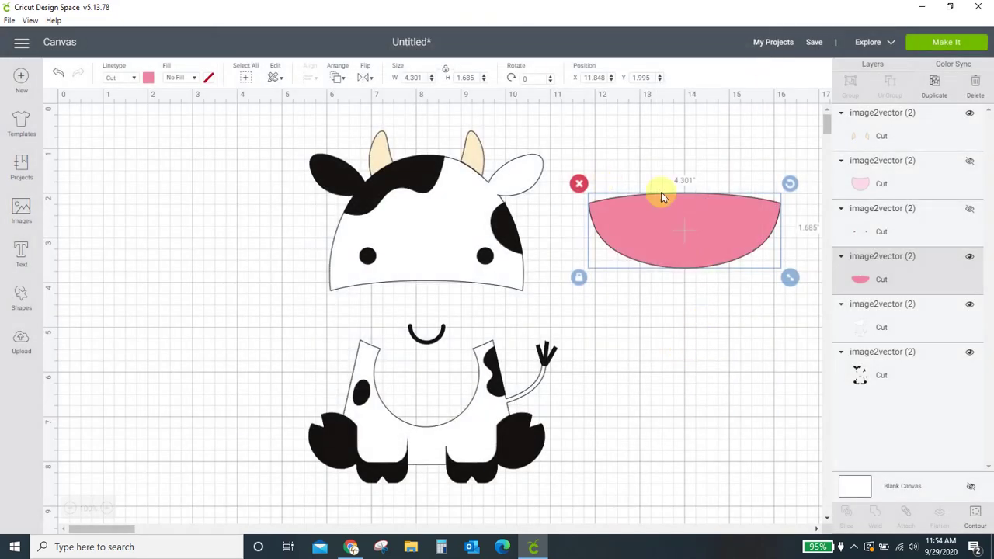
left_click(970, 257)
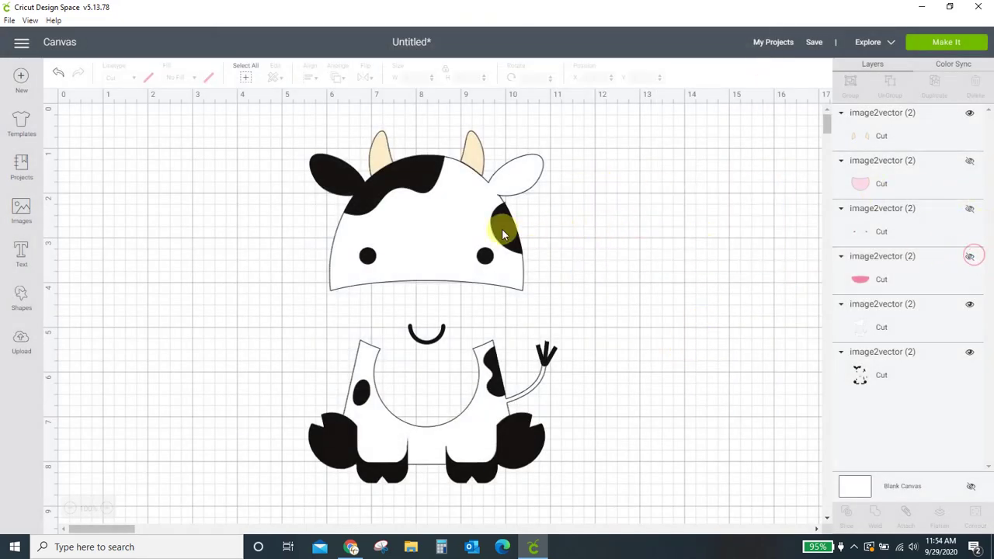
left_click_drag(505, 224, 734, 227)
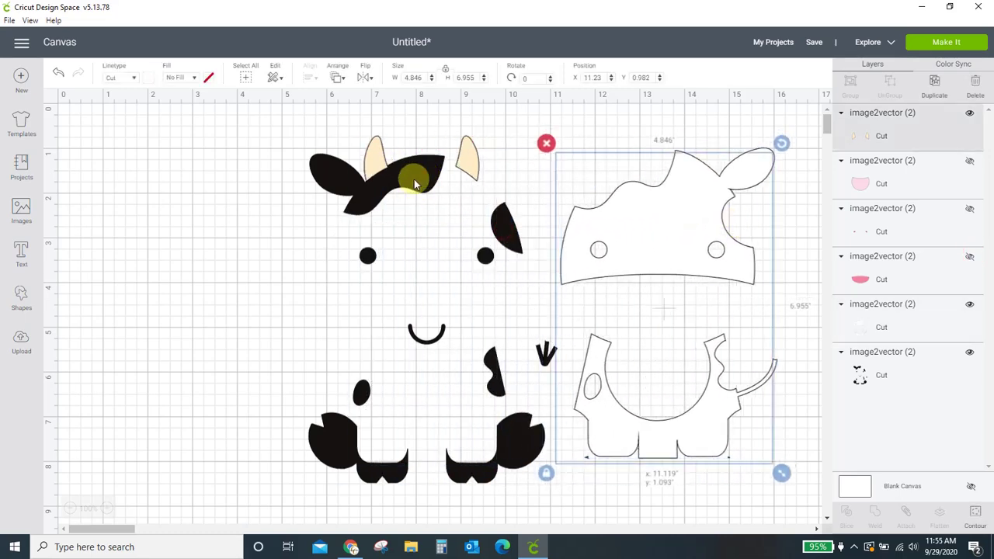
left_click_drag(411, 166, 177, 299)
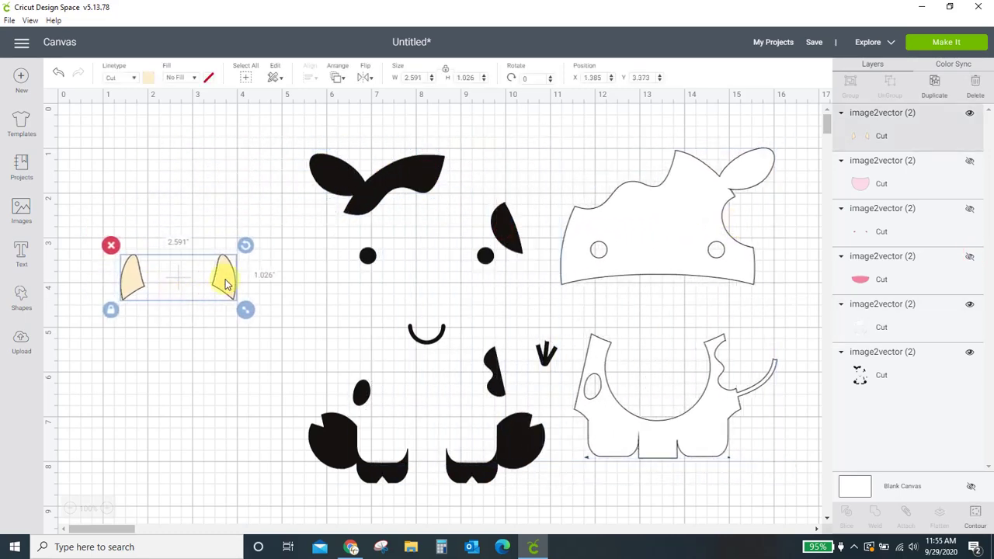
Step: Review the ears' contours without changes, then hide the ears layer
left_click(975, 514)
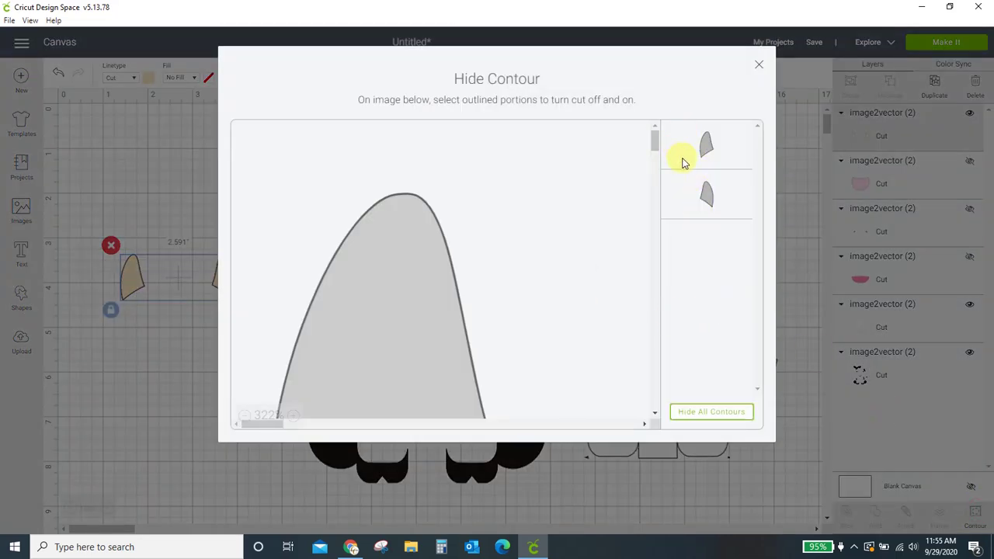
left_click(758, 69)
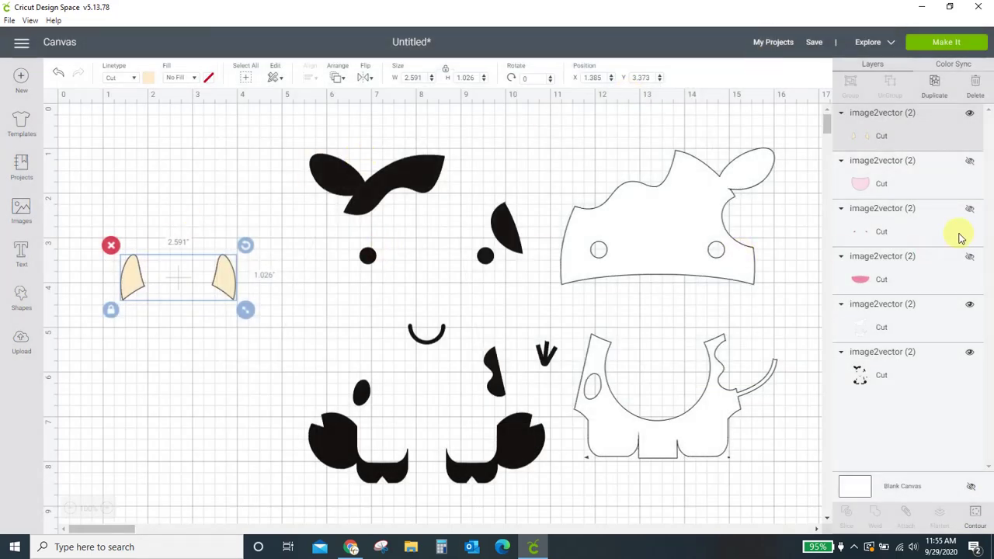
left_click(969, 112)
Step: Move the black features left, nudge the outline left, and review the black layer's contours unchanged
left_click_drag(501, 226, 377, 226)
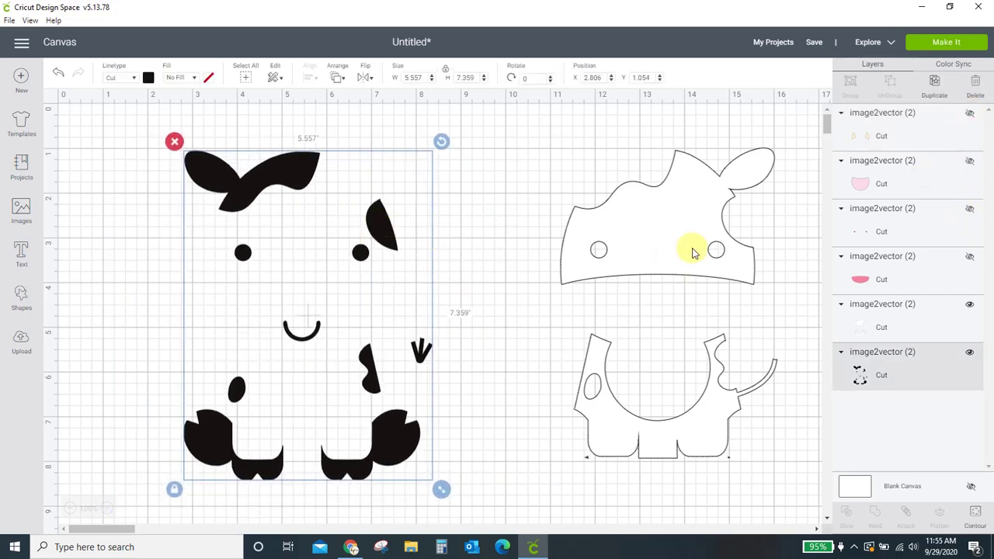
left_click_drag(692, 248, 635, 267)
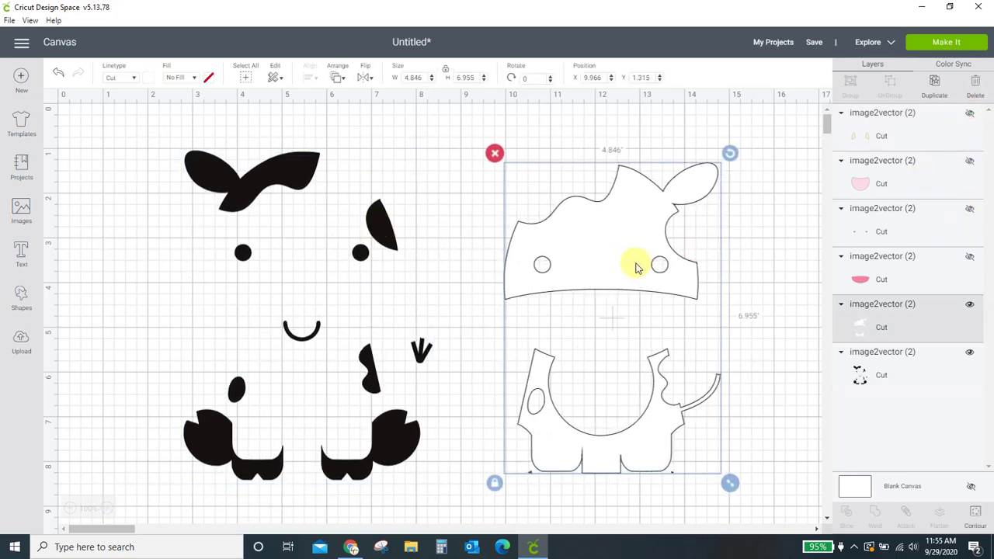
left_click(394, 432)
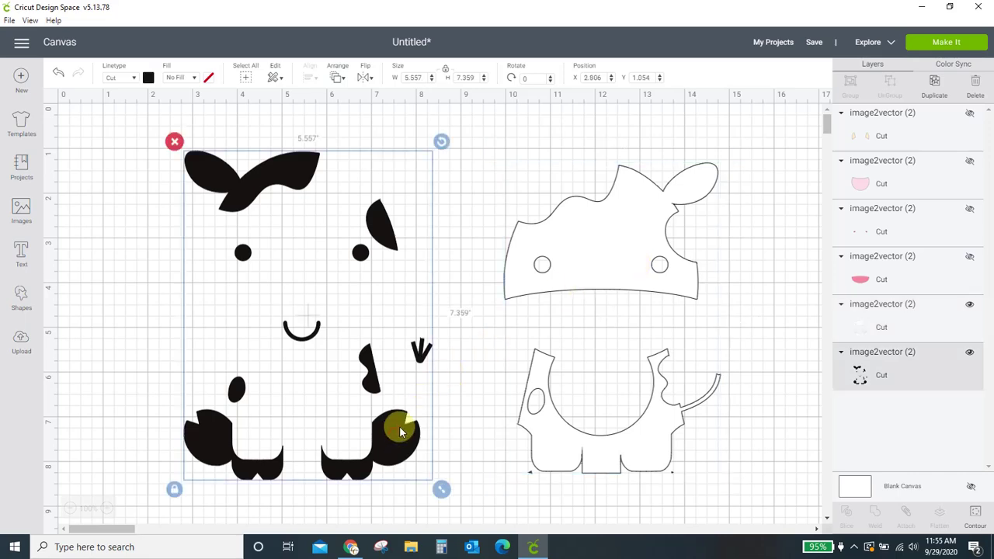
left_click(975, 514)
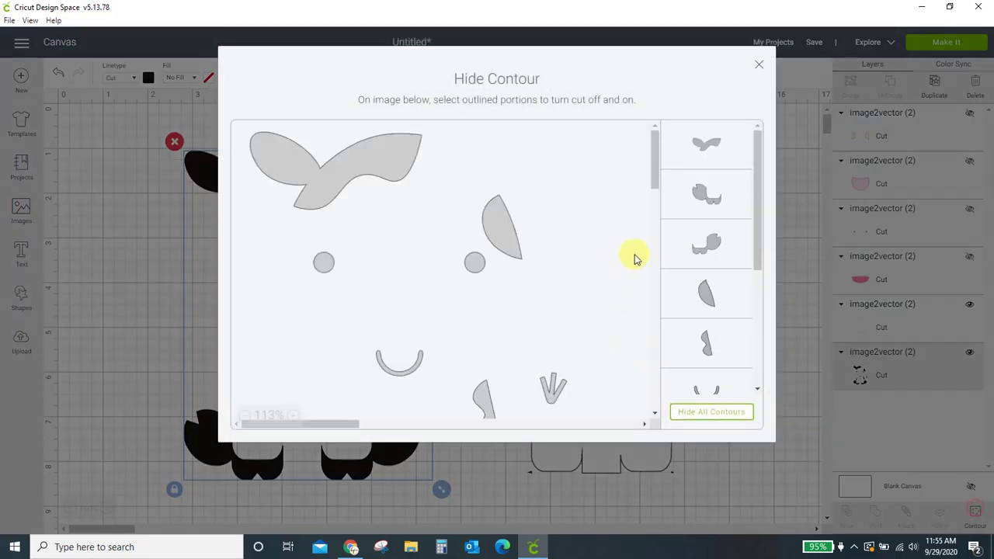
scroll(557, 248, "down", 3)
scroll(556, 248, "up", 3)
left_click(758, 67)
Step: Hide the black spots layer and move the white cow outline to the right
left_click(969, 354)
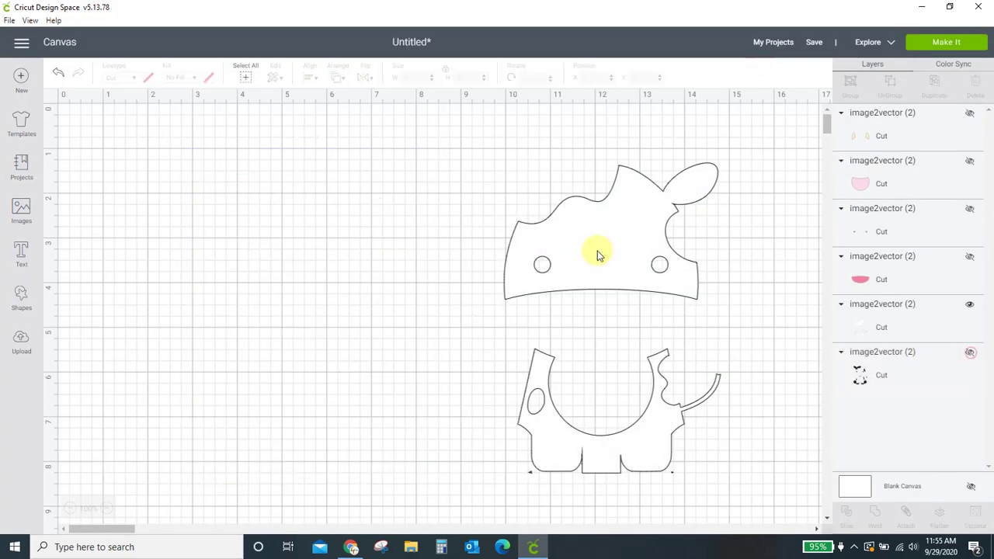
left_click(515, 259)
left_click_drag(514, 258, 586, 257)
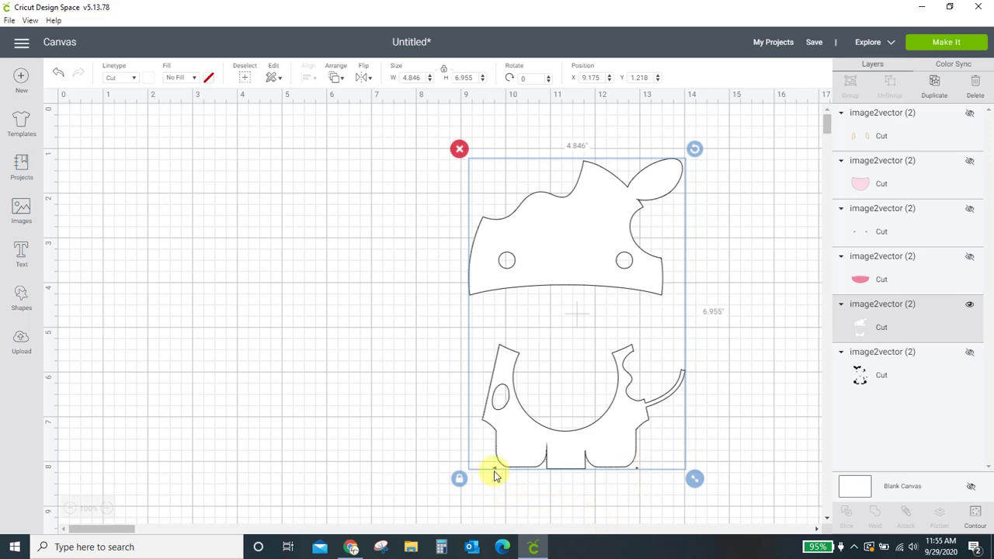
Step: Review the outline's cut shapes in Hide Contour, then shift the outline up and left
left_click(977, 513)
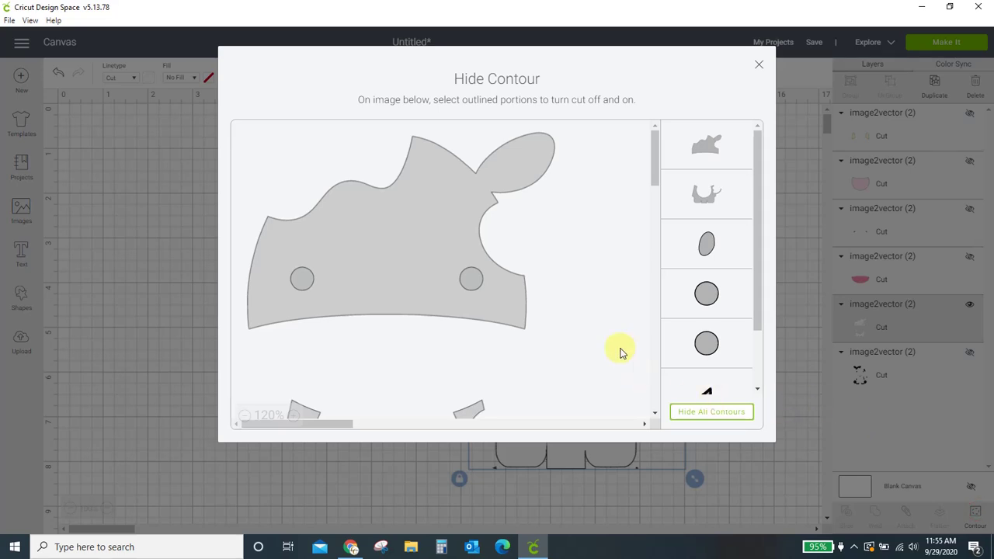
scroll(708, 240, "down", 1)
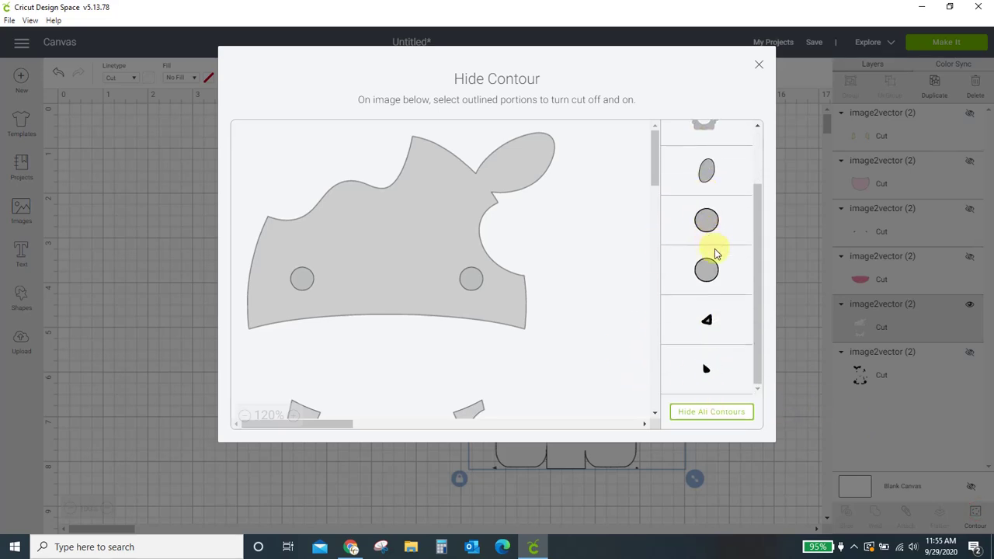
scroll(715, 253, "up", 1)
scroll(581, 273, "down", 3)
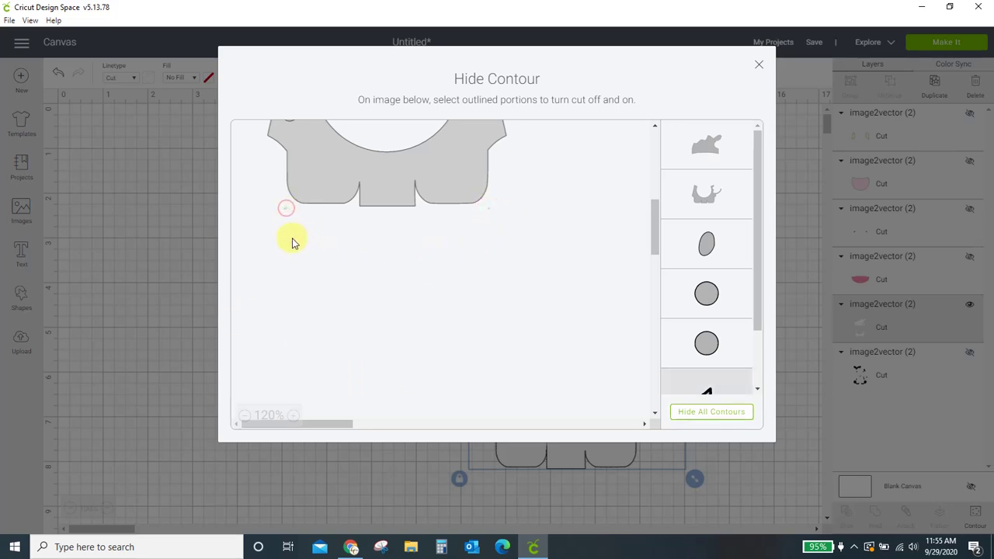
scroll(621, 248, "down", 2)
scroll(723, 321, "down", 1)
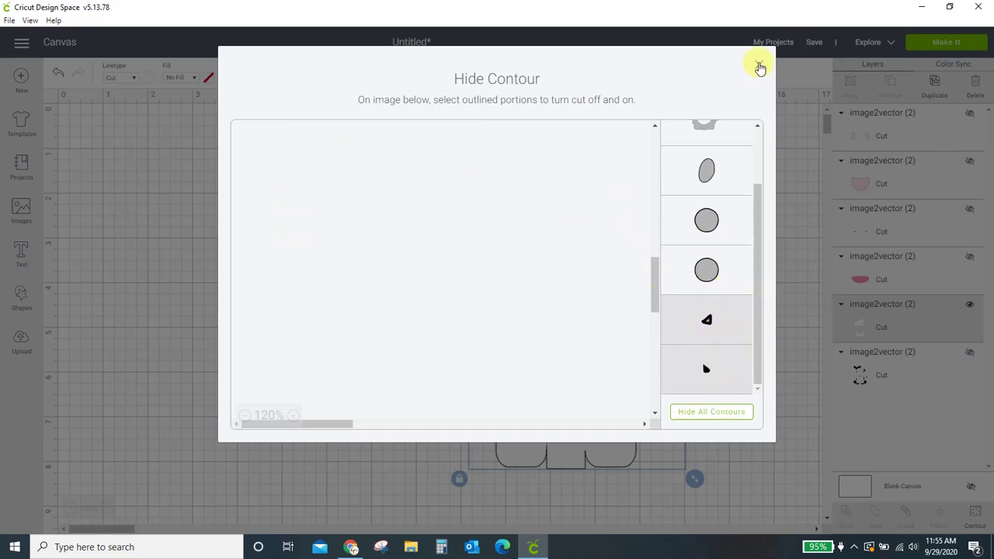
left_click(760, 67)
left_click_drag(594, 240, 560, 215)
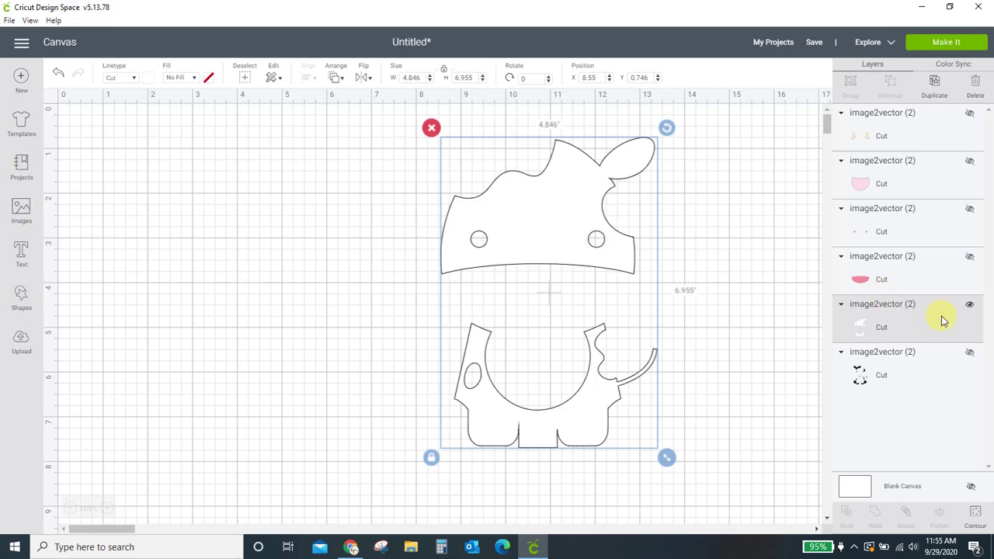
Step: Unhide the black pieces, pink muzzle, nostrils, belly and ears layers
left_click(970, 354)
left_click(970, 257)
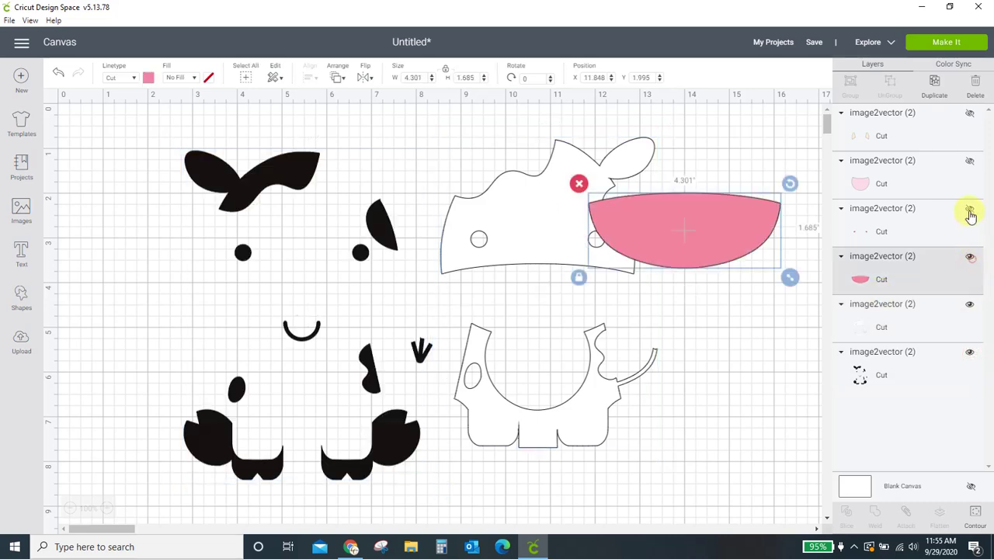
left_click(970, 208)
left_click(970, 161)
left_click(970, 113)
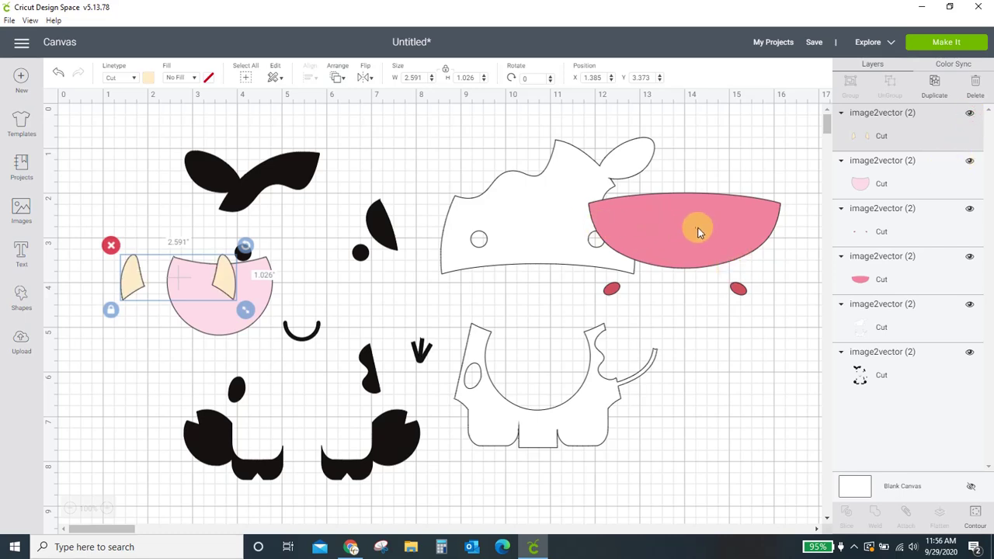
Step: Align the black spots, belly and muzzle on the white body, sending the muzzle to back
left_click_drag(559, 218, 585, 215)
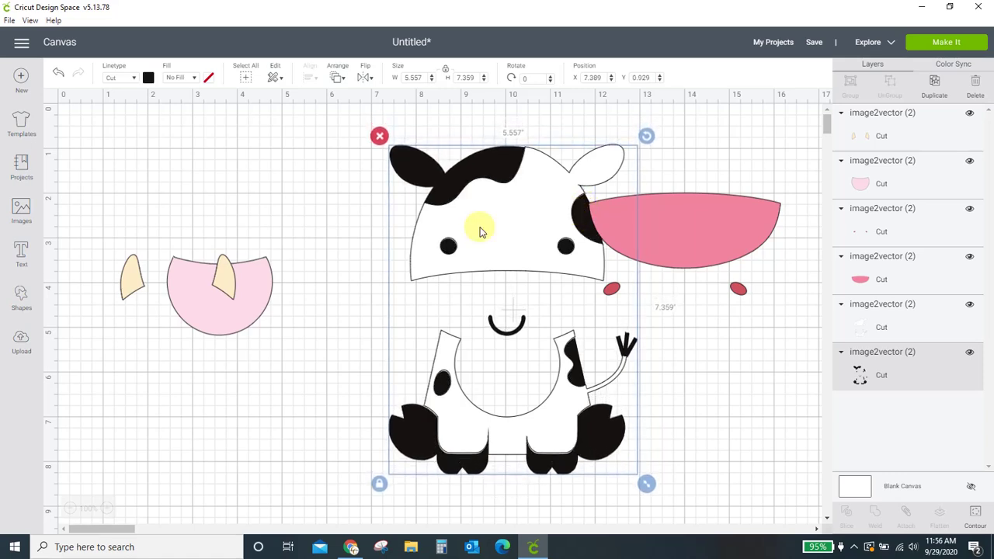
left_click_drag(236, 303, 518, 392)
left_click_drag(672, 251, 525, 314)
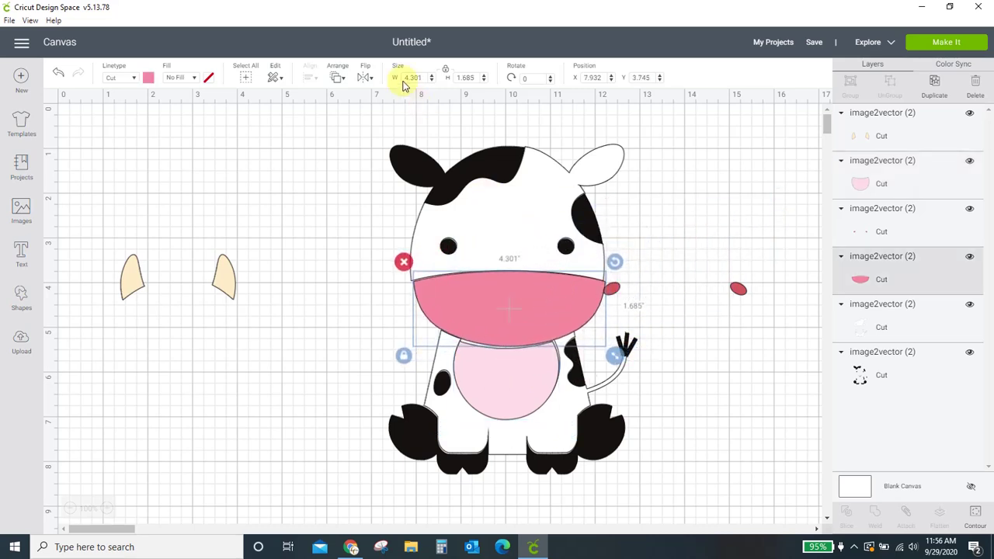
left_click(332, 78)
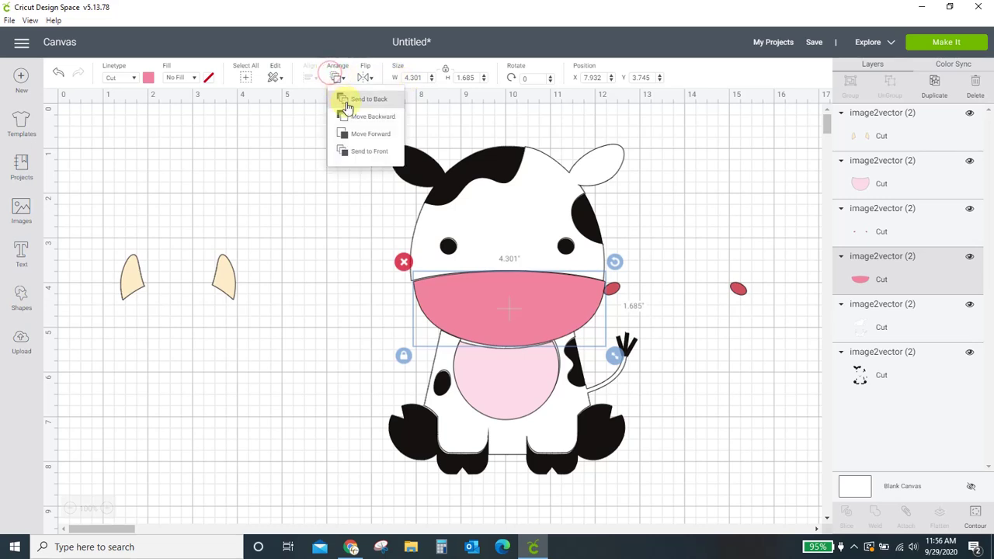
left_click(339, 98)
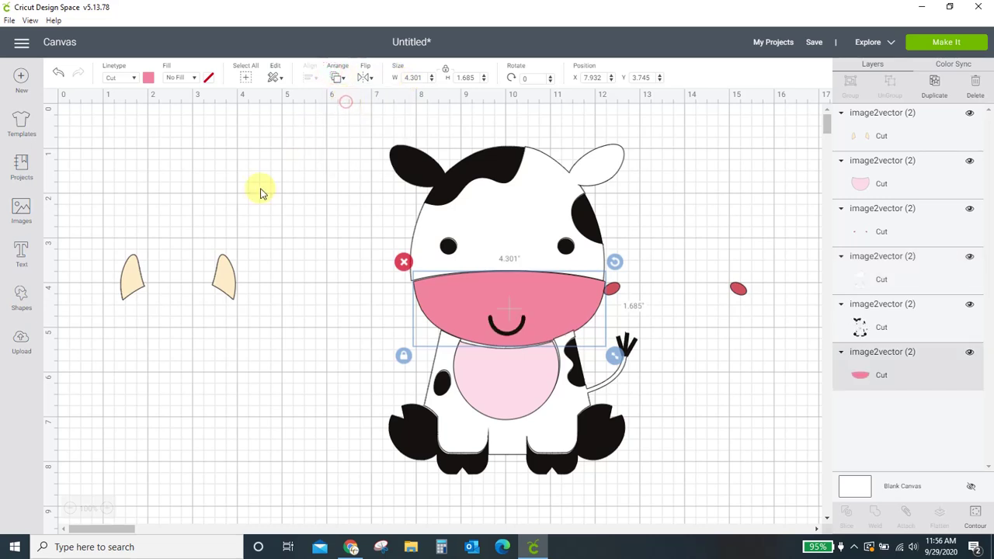
left_click(316, 271)
Step: Place the nostrils on the muzzle and the two ears on the head
left_click_drag(739, 293, 576, 295)
left_click_drag(222, 270, 561, 150)
left_click(693, 240)
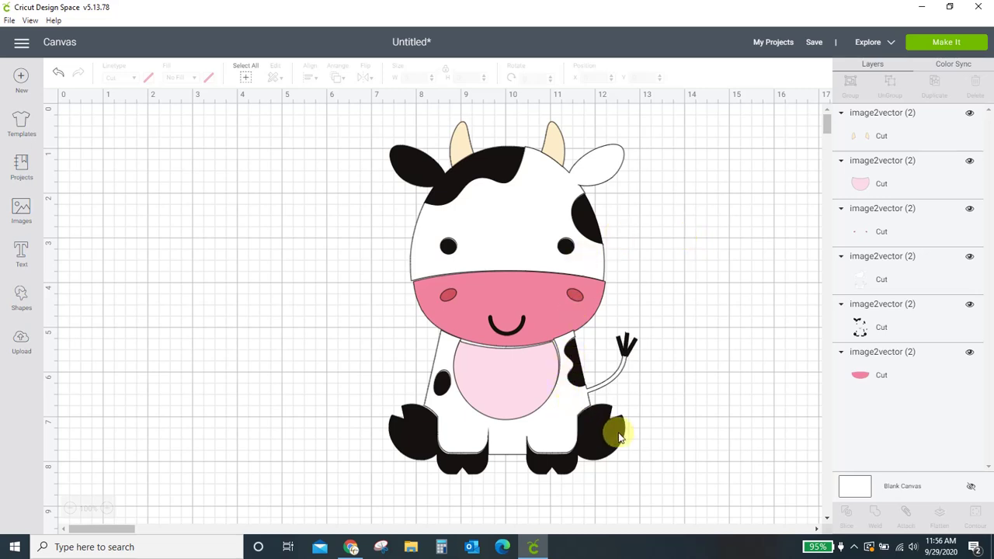
Step: Separate the white body from the black spots and hide the ears, belly, outline and muzzle layers
left_click_drag(616, 430, 295, 428)
left_click_drag(603, 449, 693, 450)
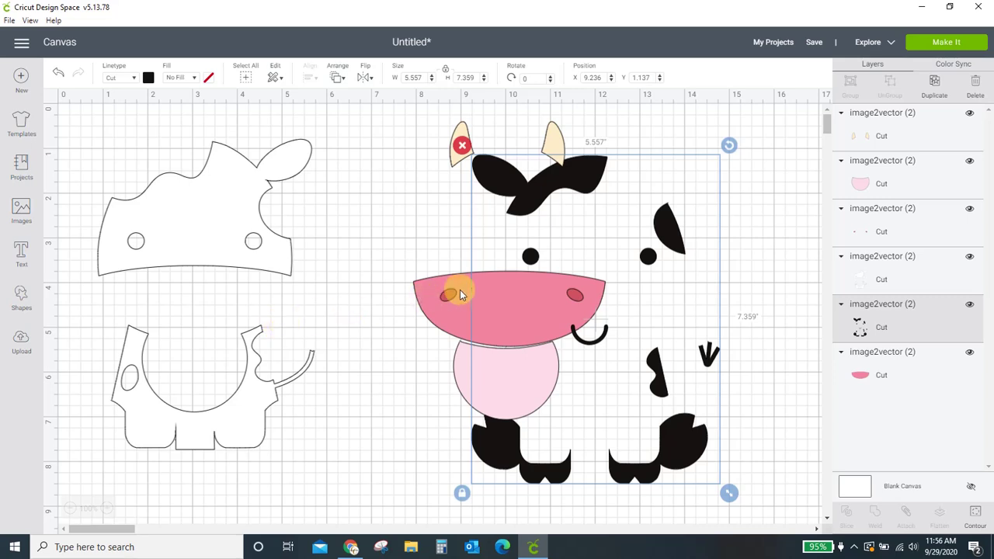
left_click(970, 115)
left_click(969, 160)
left_click(970, 205)
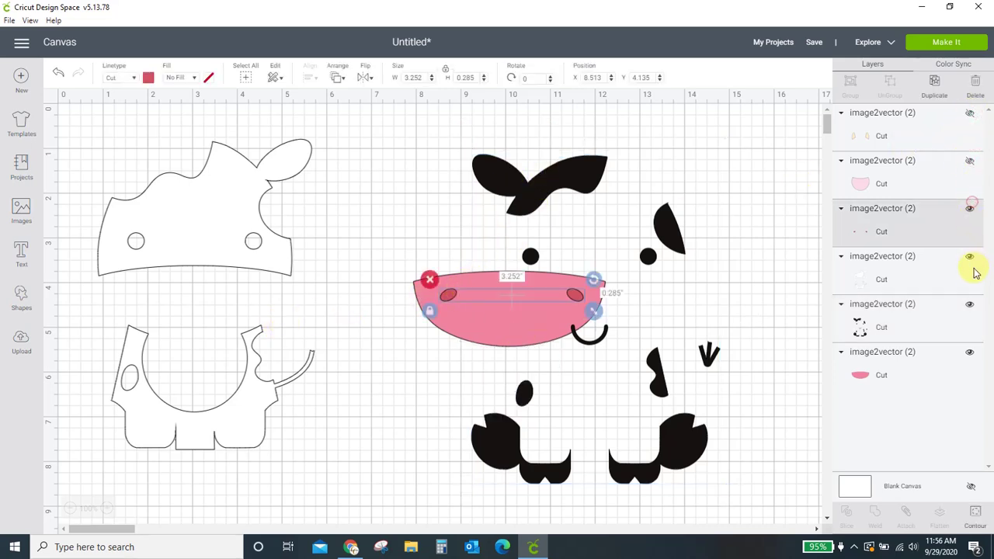
left_click(969, 258)
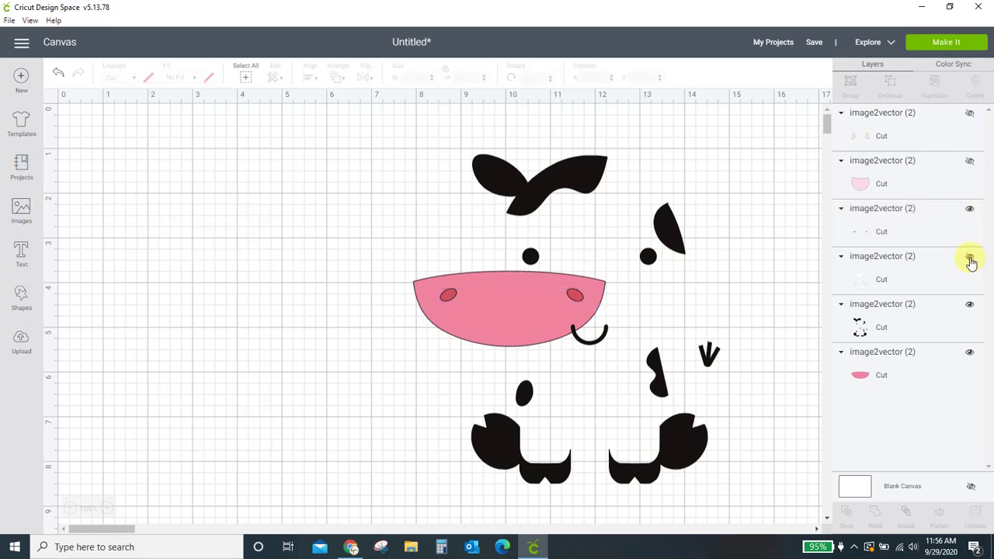
left_click(971, 354)
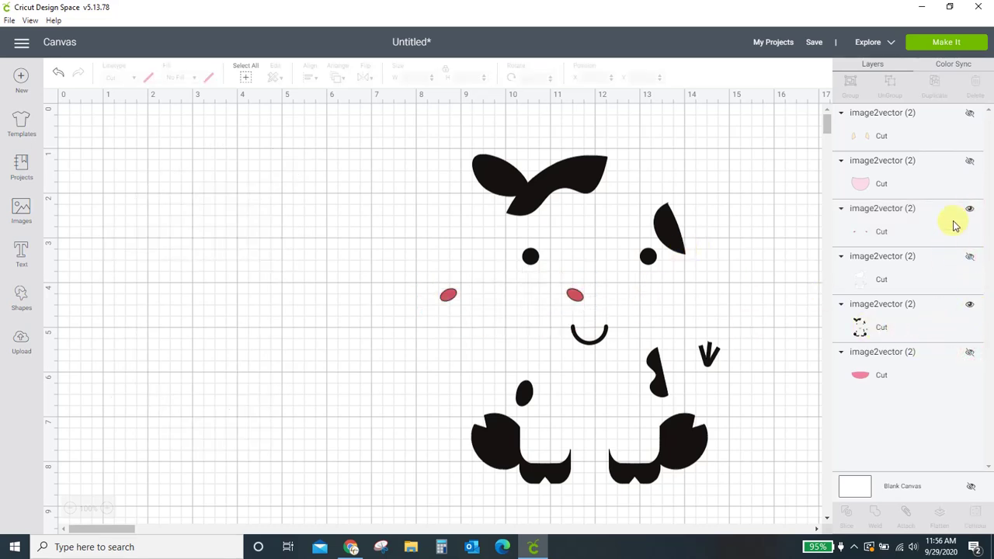
left_click_drag(661, 227, 649, 243)
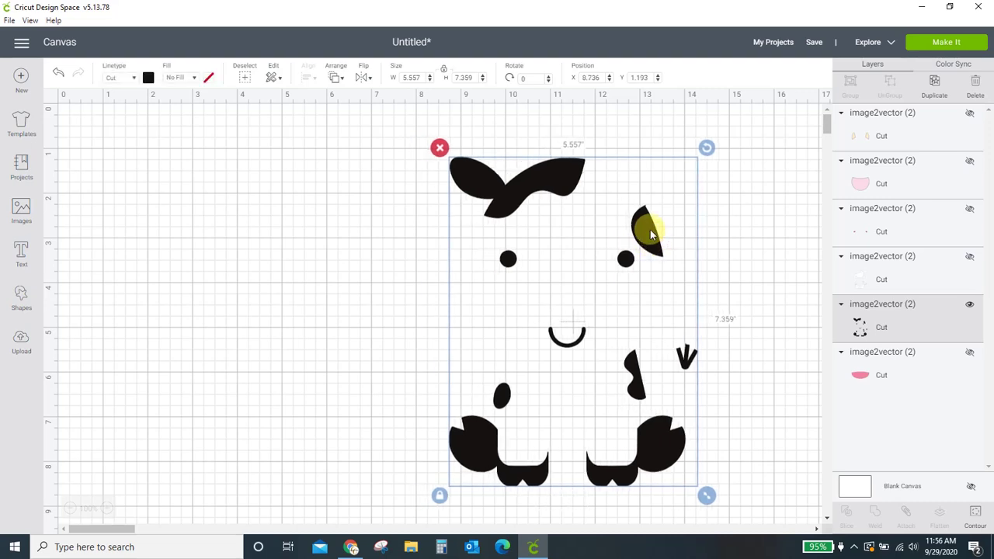
Step: Upload Cow 1.png from Desktop > Animal Clip Art > Farm Baby Animals
left_click(19, 344)
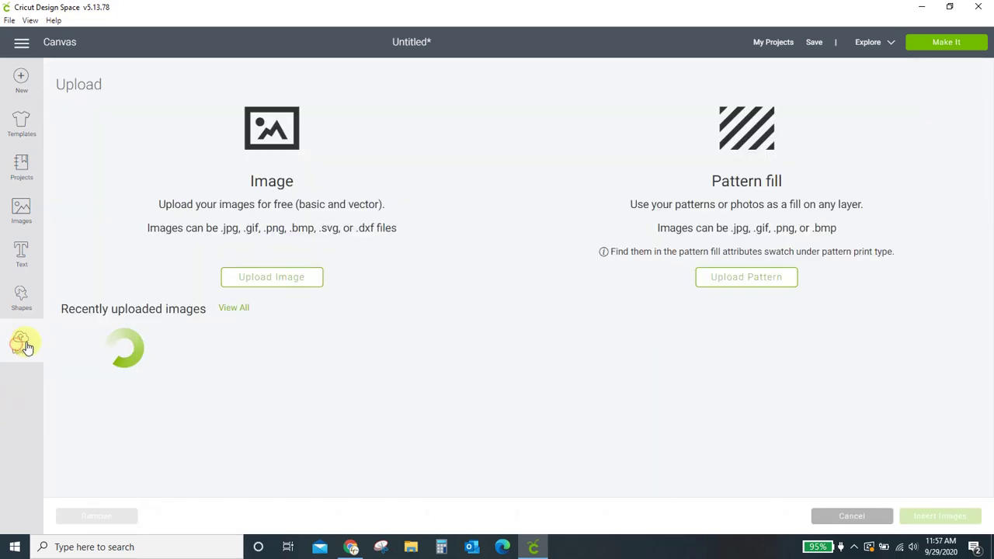
left_click(255, 283)
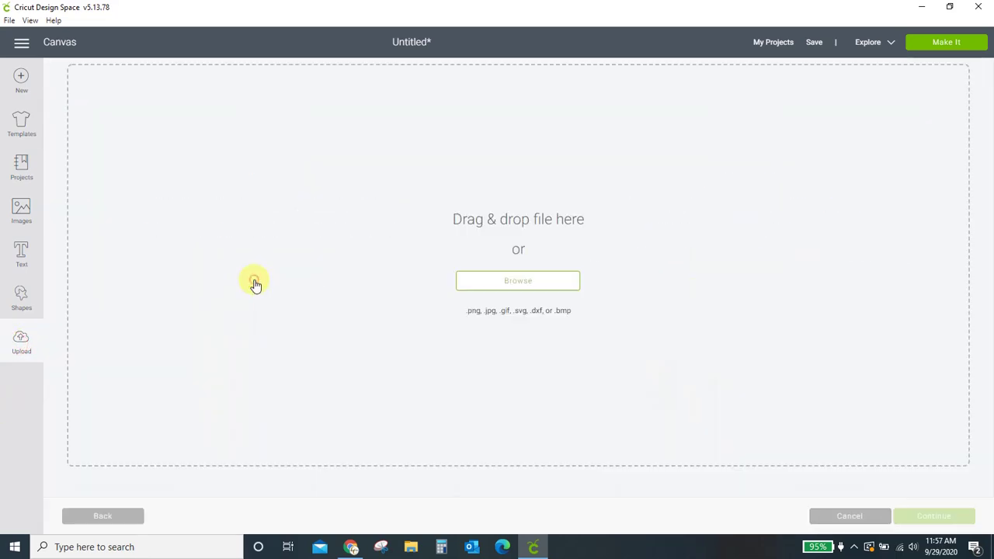
left_click(542, 283)
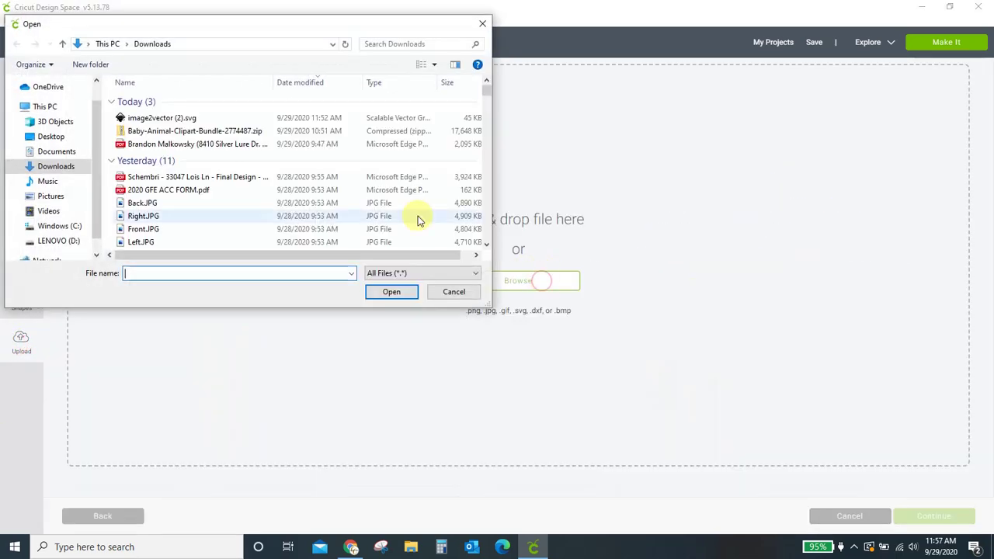
left_click(51, 137)
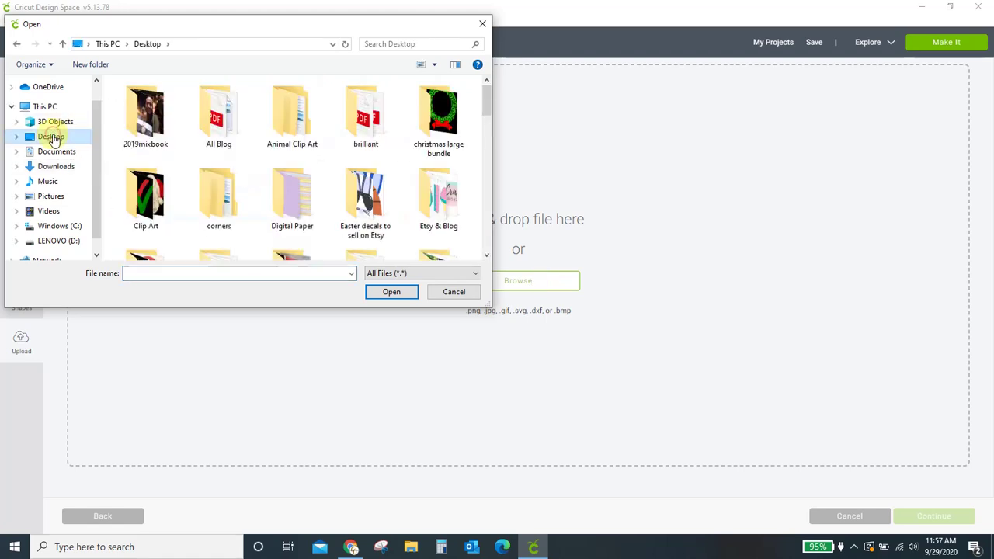
double_click(285, 106)
double_click(177, 114)
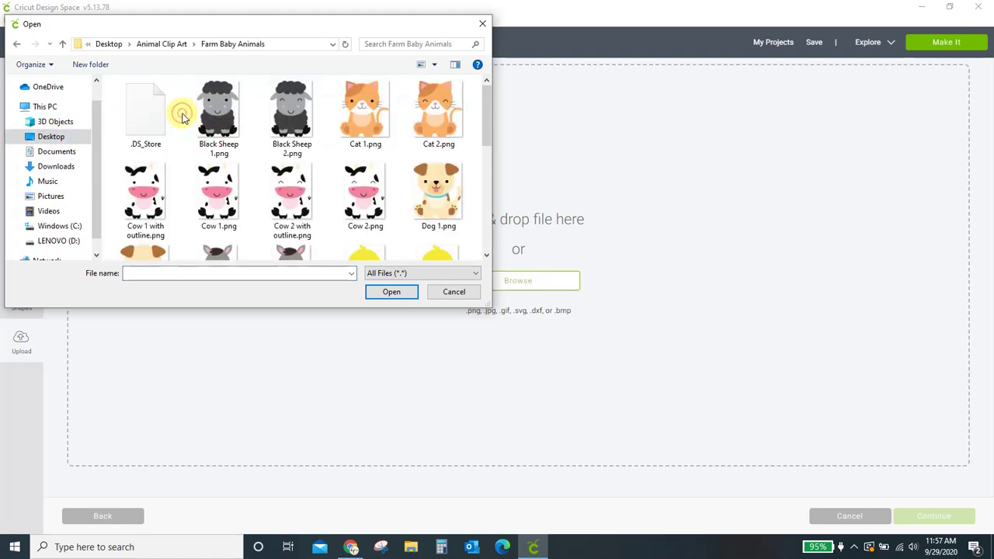
left_click(220, 190)
left_click(385, 292)
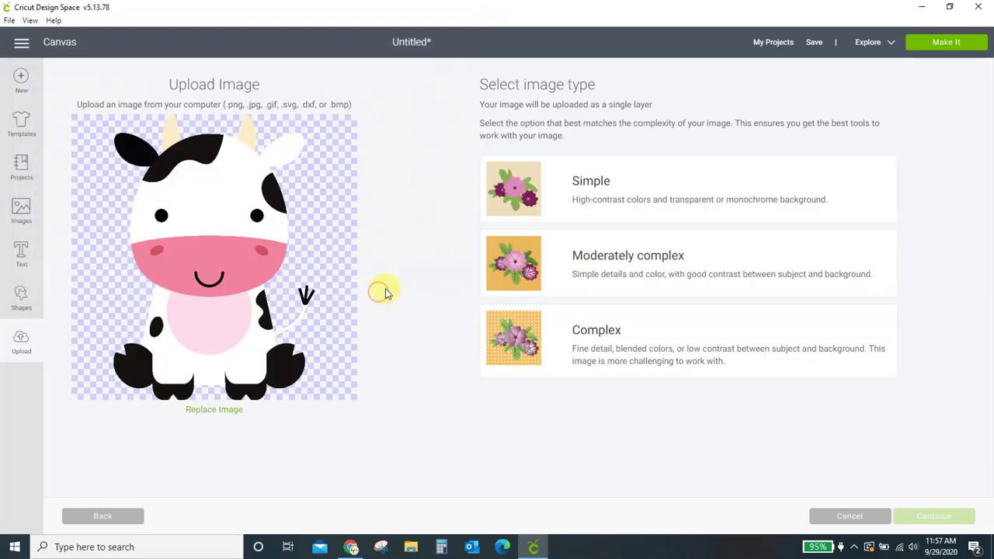
Step: Mark Cow 1 as a complex image and save it as a cut image
left_click(644, 348)
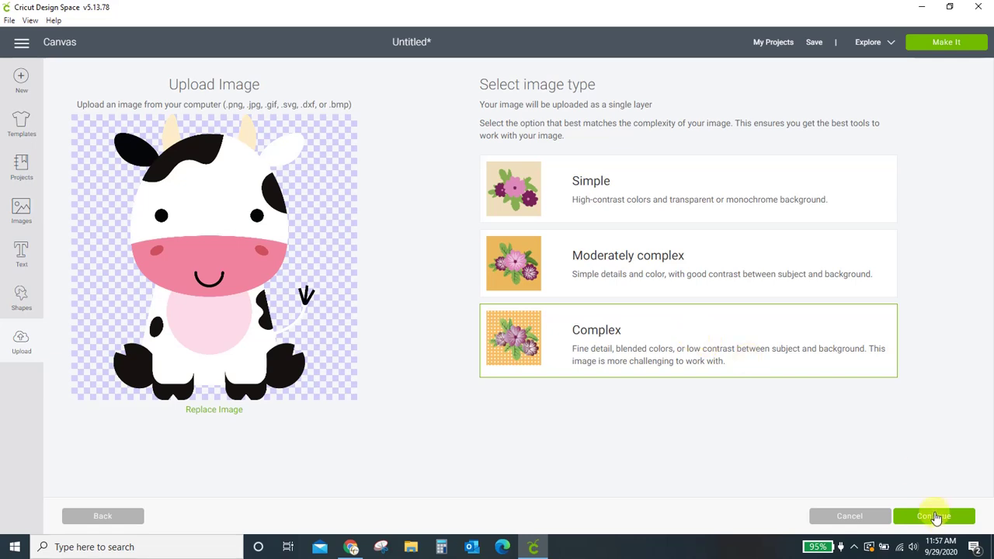
left_click(934, 516)
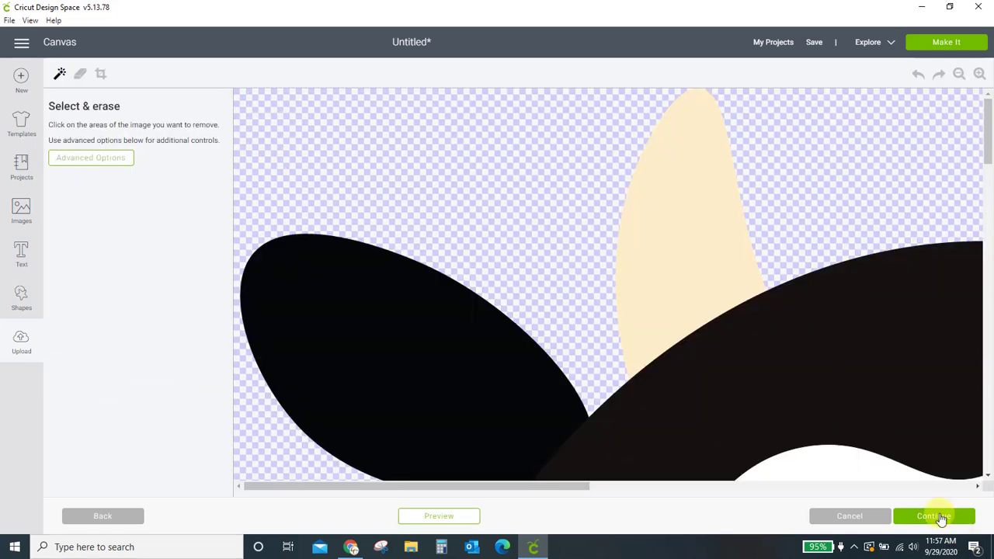
left_click(939, 517)
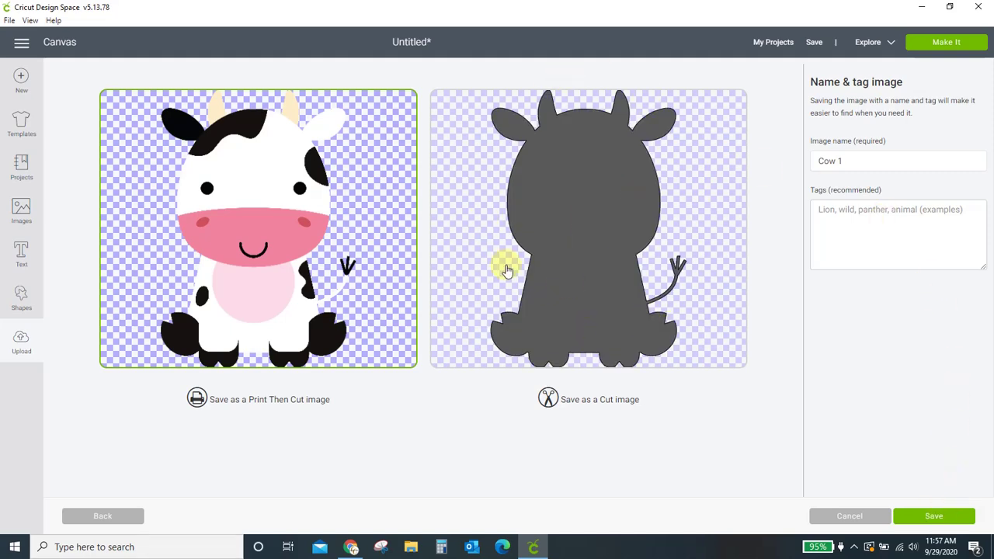
left_click(580, 255)
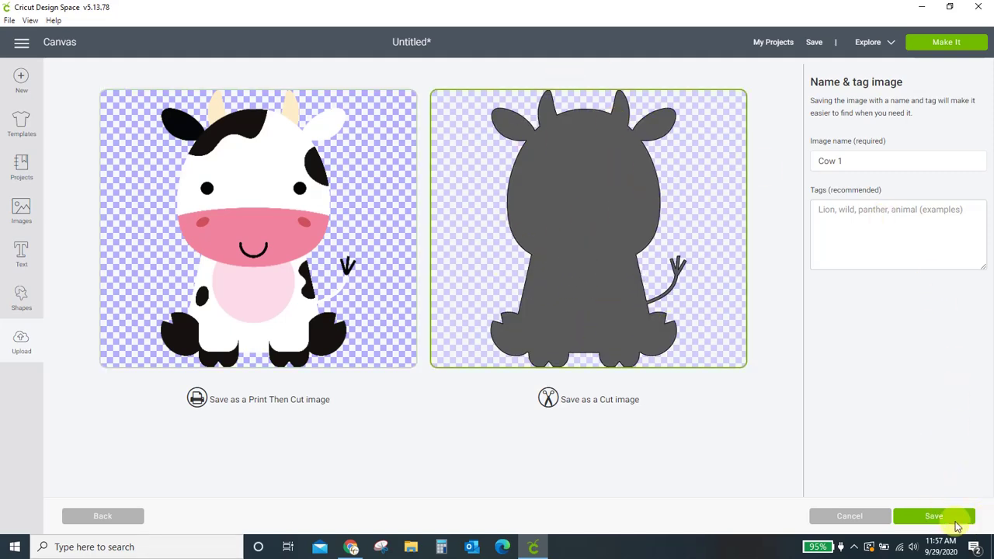
left_click(938, 519)
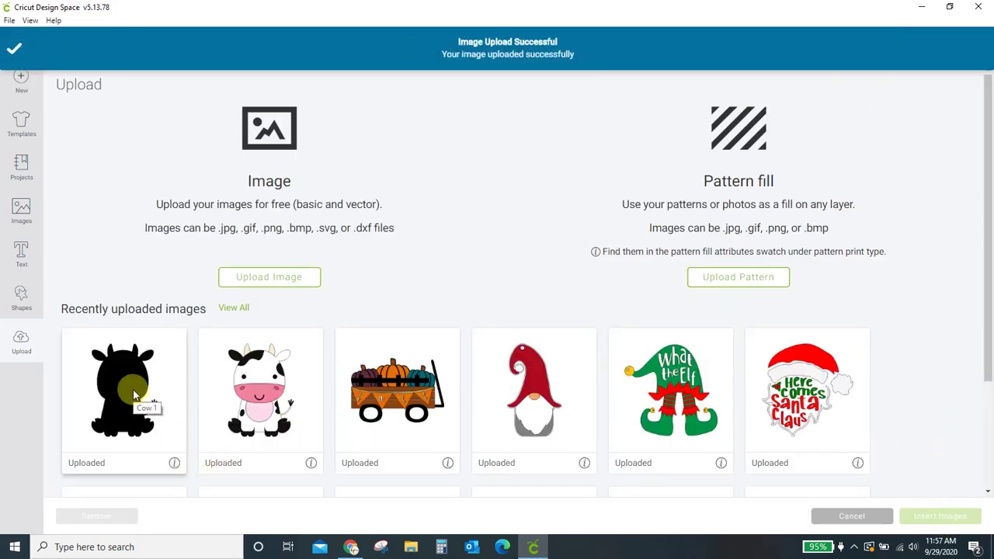
Step: Add the Cow 1 silhouette to the canvas and move it into view
left_click(133, 394)
left_click(931, 516)
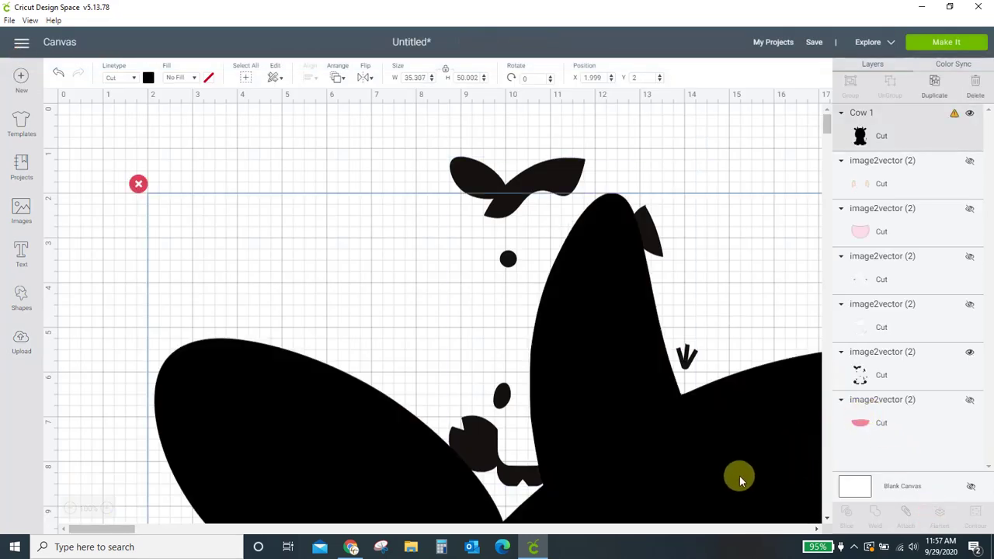
left_click_drag(607, 298, 566, 441)
left_click(552, 182)
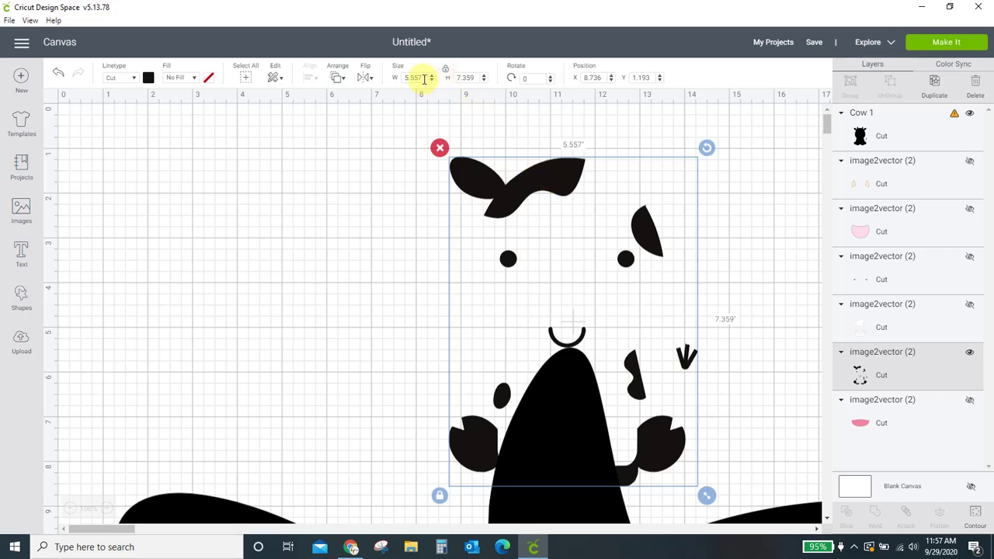
left_click_drag(234, 508, 259, 377)
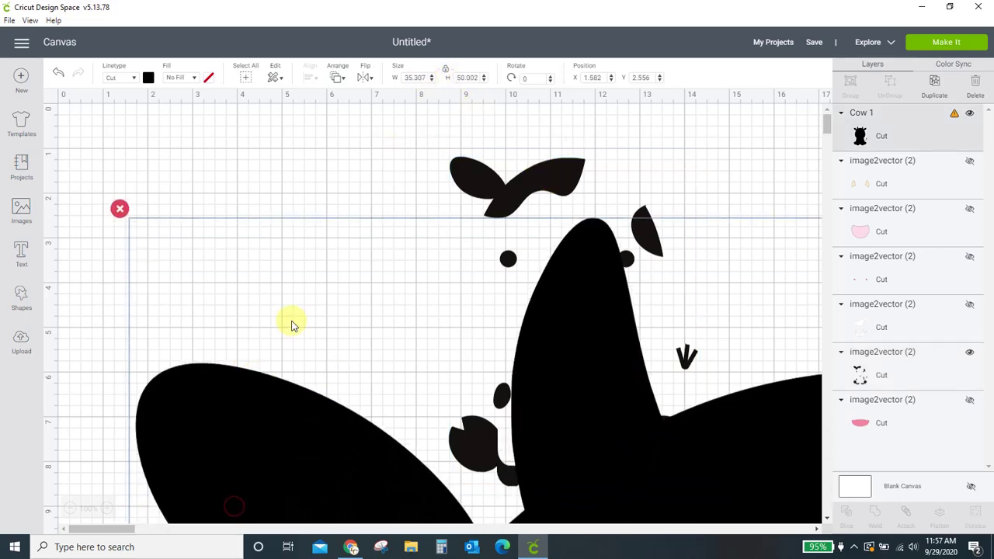
Step: Set the silhouette's width to 5.775
left_click(404, 78)
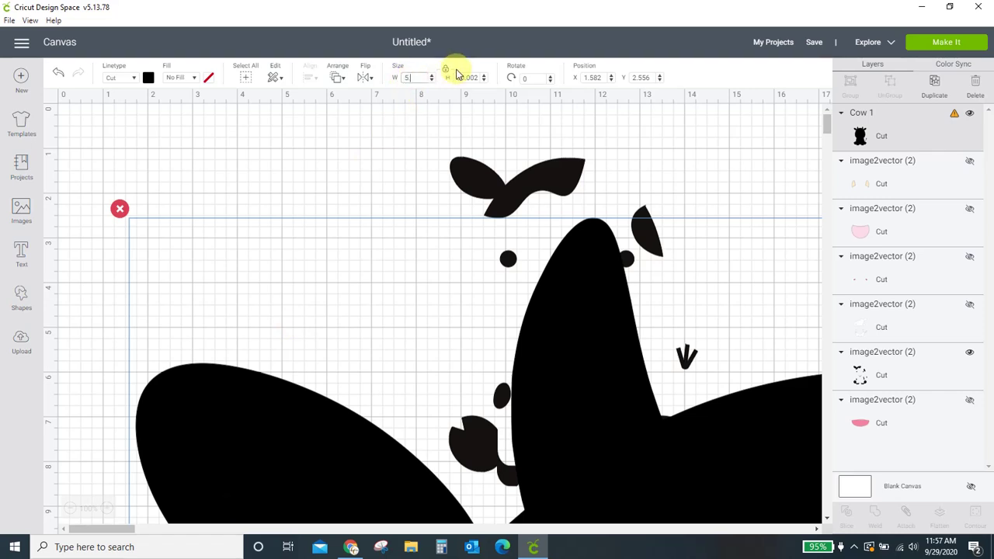
type("5.8")
key("BackSpace")
type("77")
key("Return")
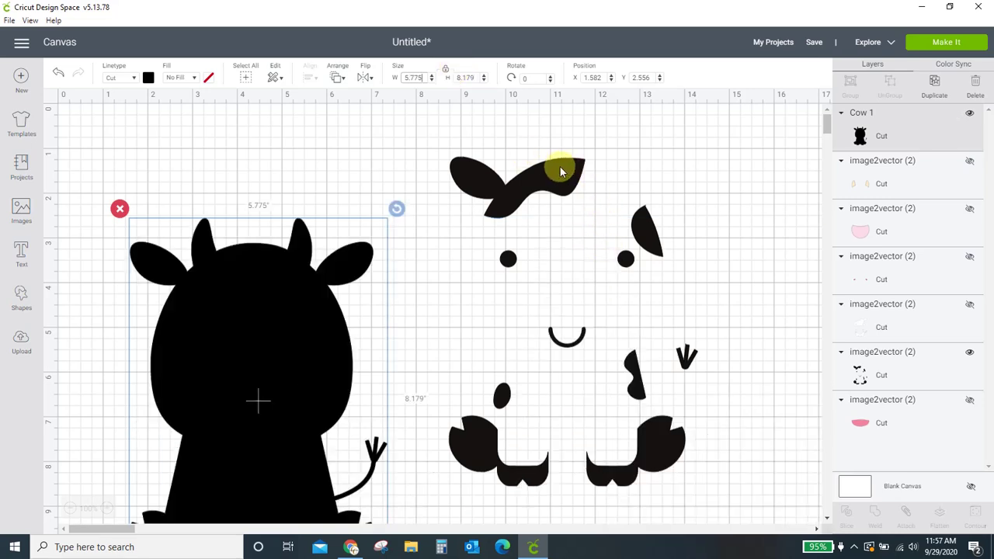
Step: Resize the silhouette to 5.557 wide to match the black face pieces, and nudge it into place
left_click(562, 171)
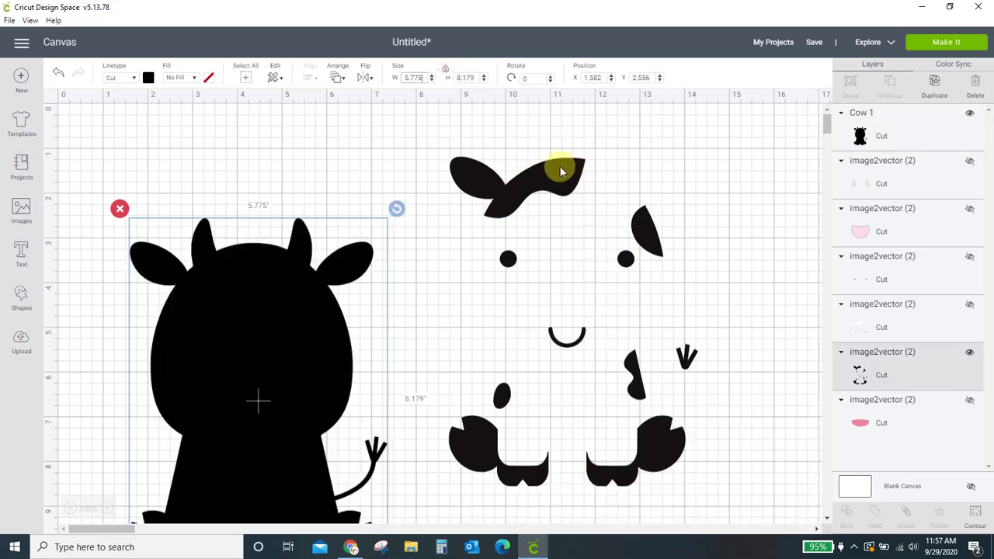
left_click(315, 337)
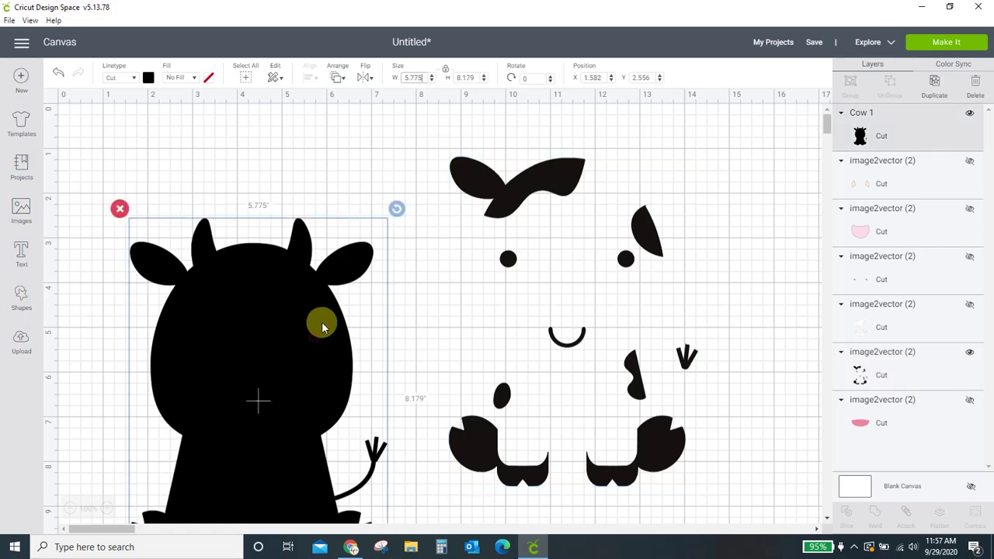
left_click(423, 82)
type("5.557")
key("Return")
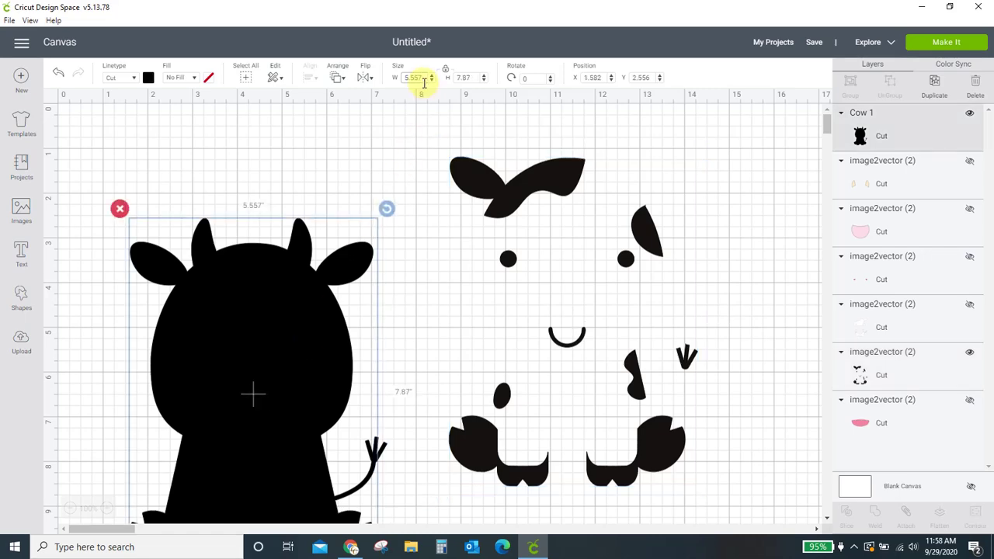
left_click(444, 145)
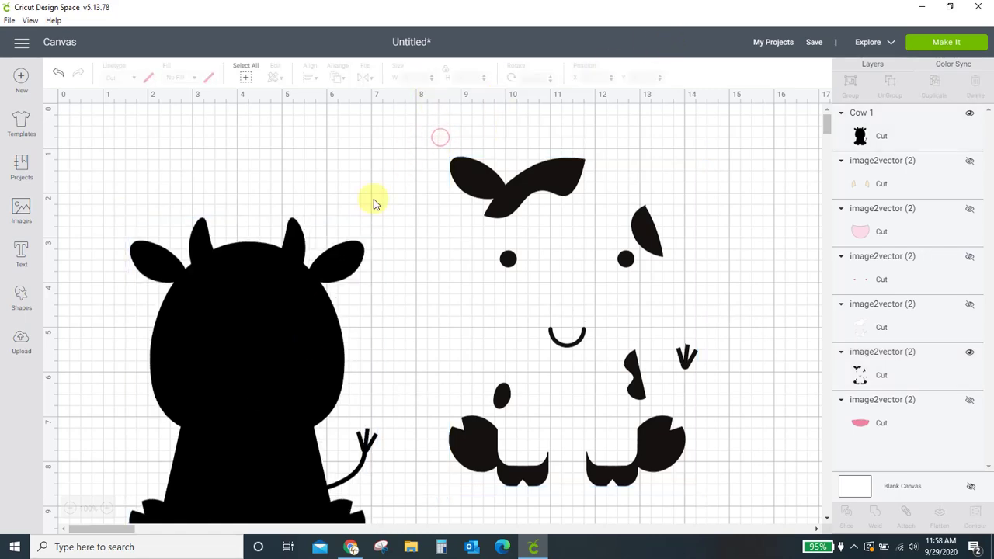
left_click_drag(291, 332, 333, 243)
left_click(554, 181)
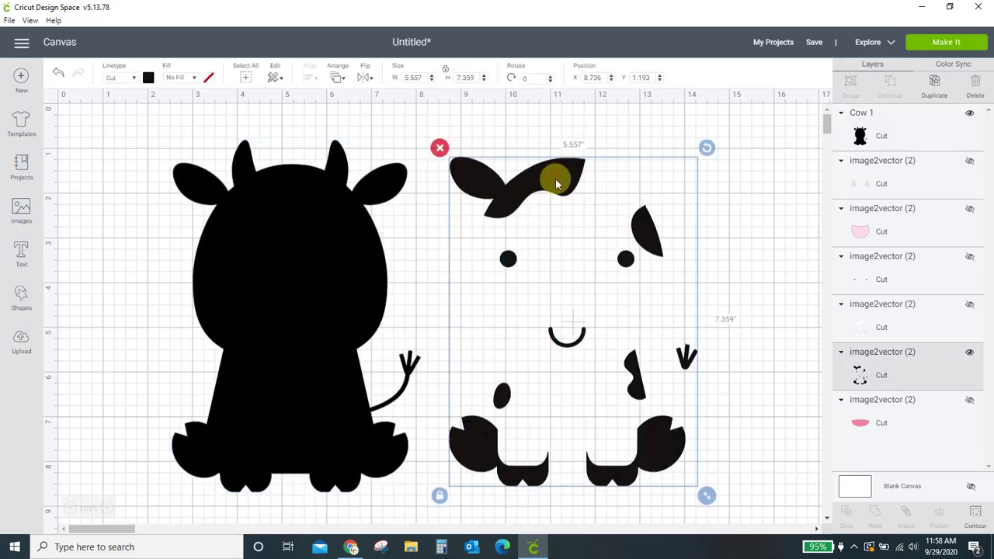
Step: Delete the black face pieces and unhide the horns, bib, dots, spotted body and muzzle layers
left_click(441, 147)
left_click_drag(277, 237, 504, 236)
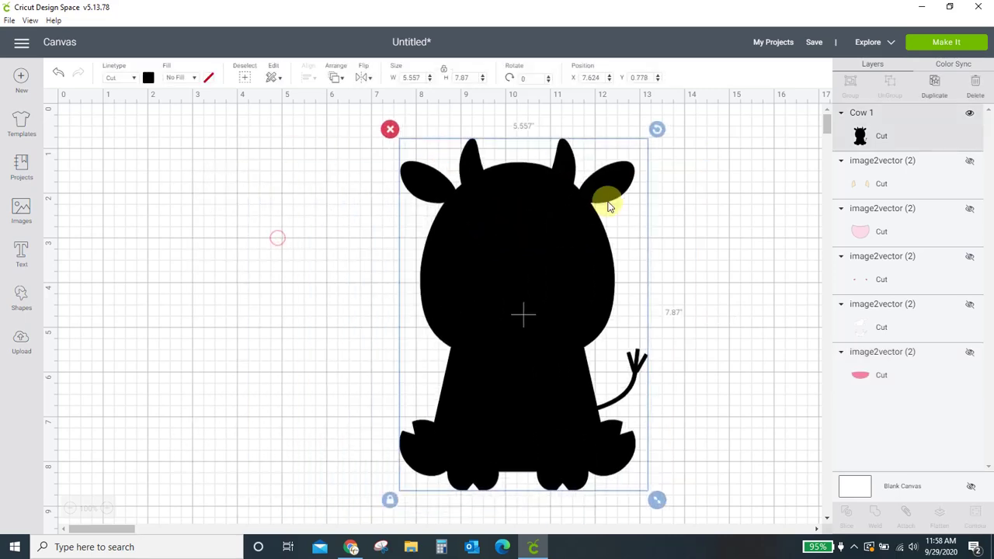
left_click(968, 167)
left_click(967, 167)
left_click(969, 208)
left_click(969, 256)
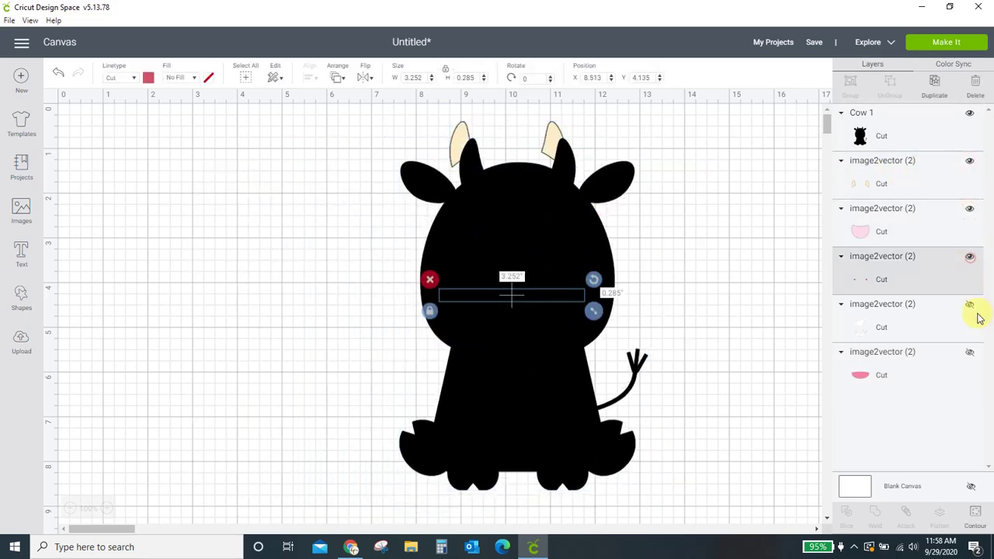
left_click(969, 305)
left_click(969, 351)
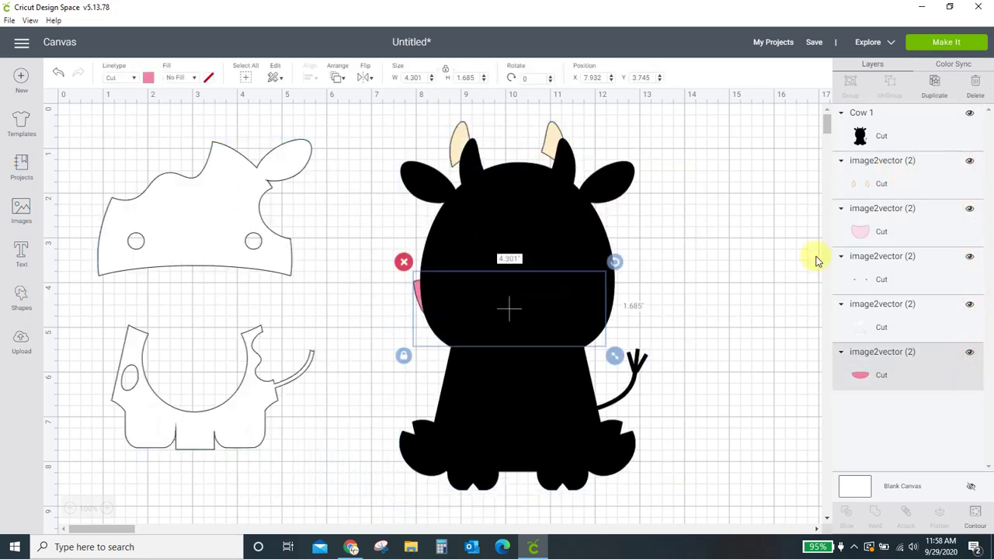
Step: Send the Cow 1 silhouette to the back and position the horns on its head
left_click(736, 262)
left_click(611, 173)
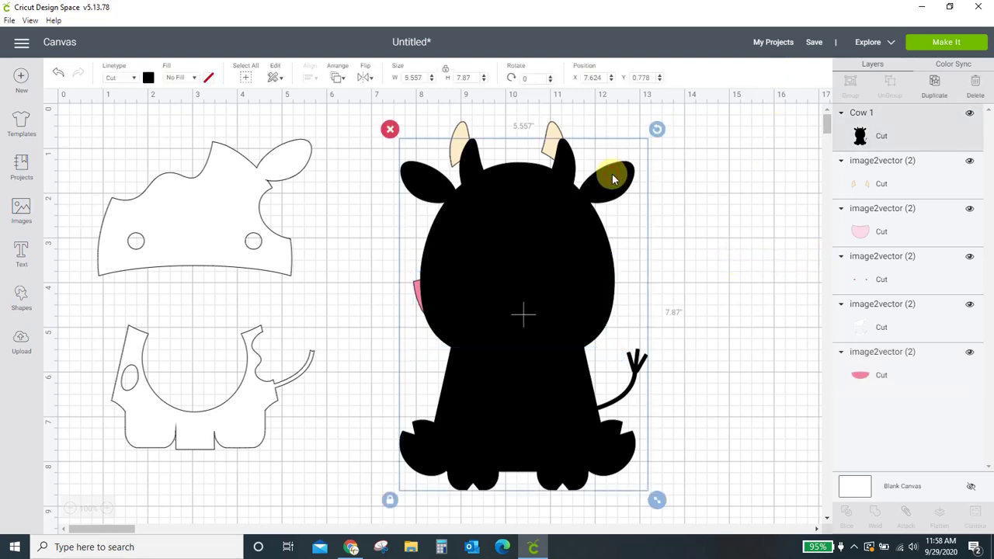
left_click(336, 77)
left_click(341, 98)
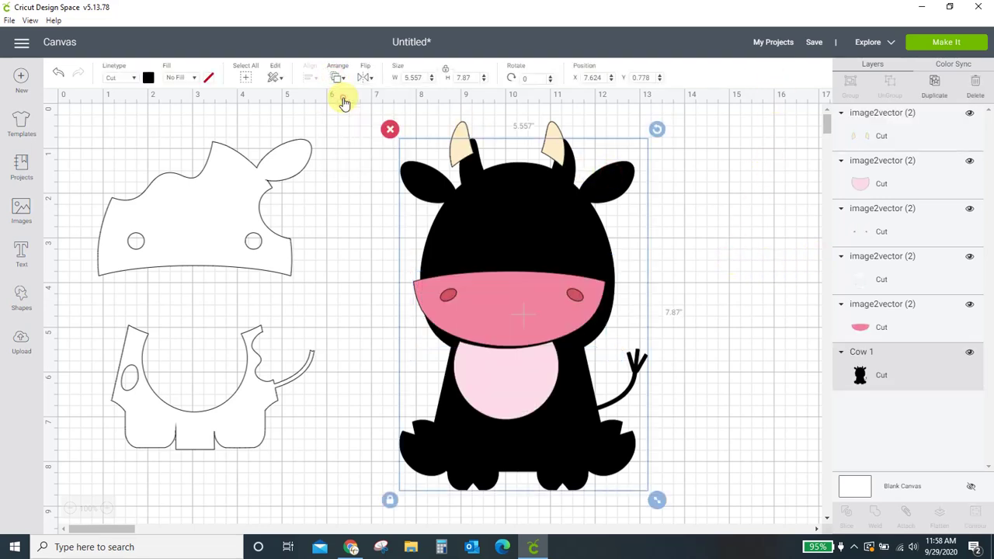
left_click(698, 241)
left_click_drag(562, 150, 568, 160)
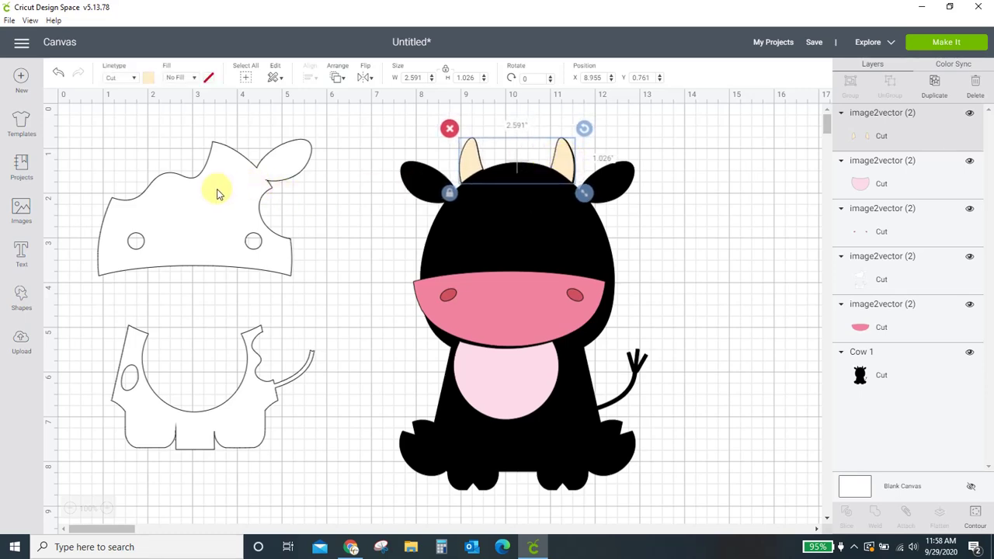
Step: Set the spotted body aside left and the bib, muzzle and nostrils aside right
left_click_drag(216, 196, 539, 215)
left_click(729, 238)
left_click(526, 316)
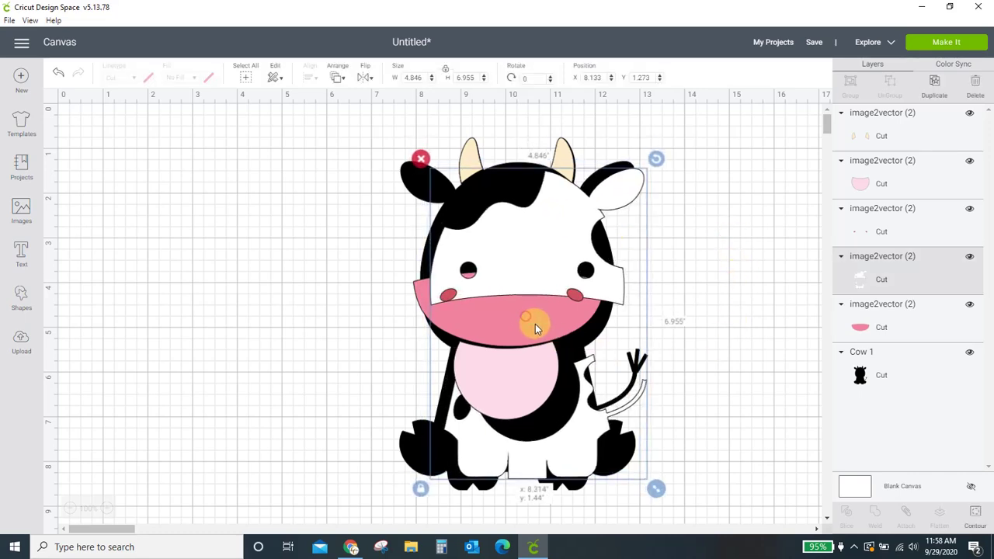
left_click_drag(533, 322, 282, 294)
left_click_drag(461, 371, 802, 303)
left_click_drag(559, 308, 822, 173)
left_click_drag(570, 291, 802, 261)
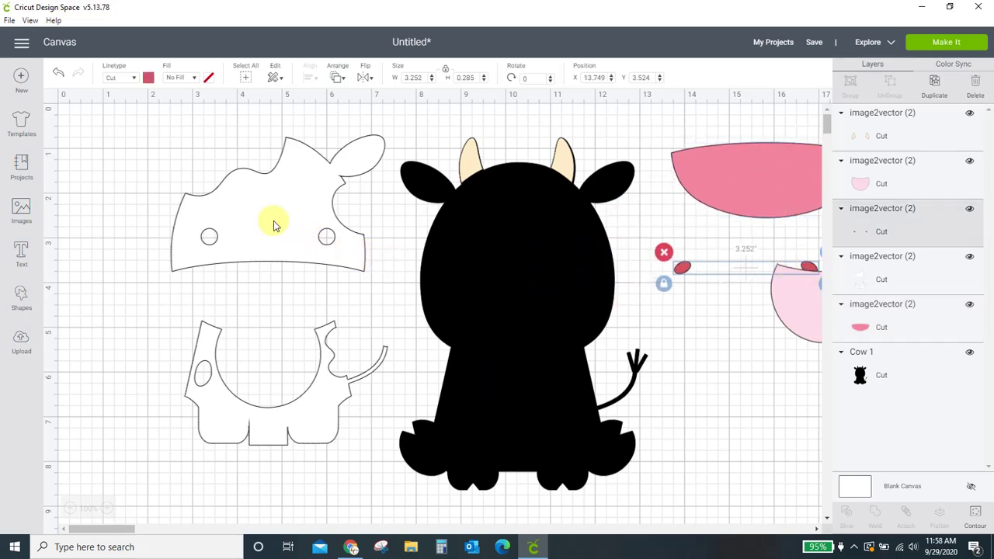
Step: Place the spotted body, muzzle, bib and nostrils onto the cow silhouette
left_click_drag(272, 222, 523, 253)
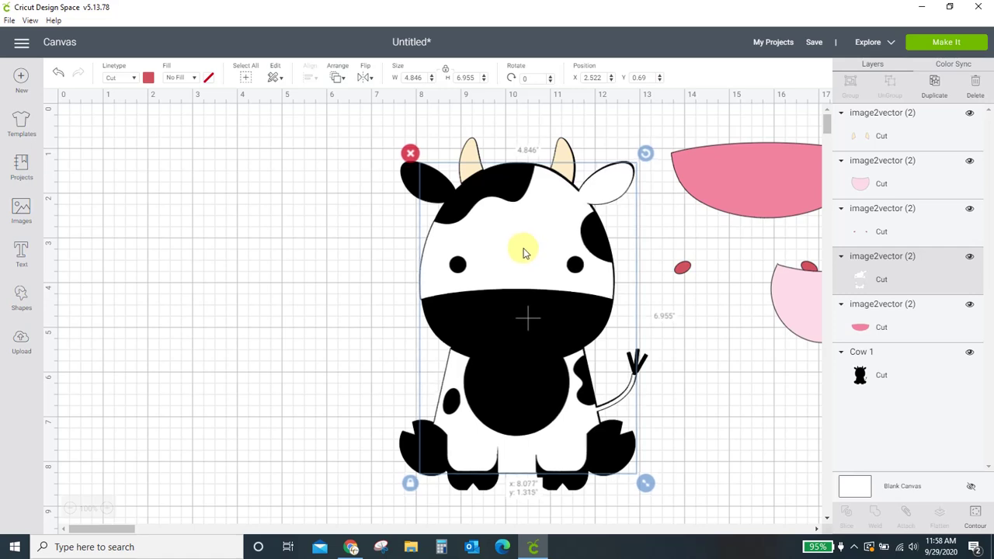
left_click_drag(766, 175, 518, 320)
left_click_drag(793, 310, 487, 407)
left_click_drag(681, 267, 456, 310)
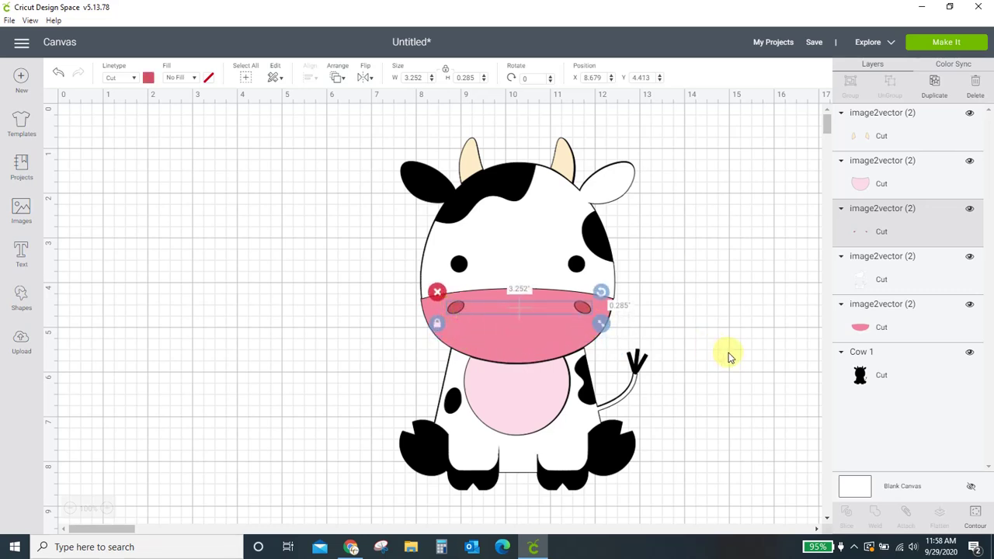
Step: Hide the smile contour on the pink muzzle so the smile is cut out
mouse_move(488, 343)
left_mouse_down()
mouse_move(533, 337)
mouse_move(496, 344)
left_mouse_up()
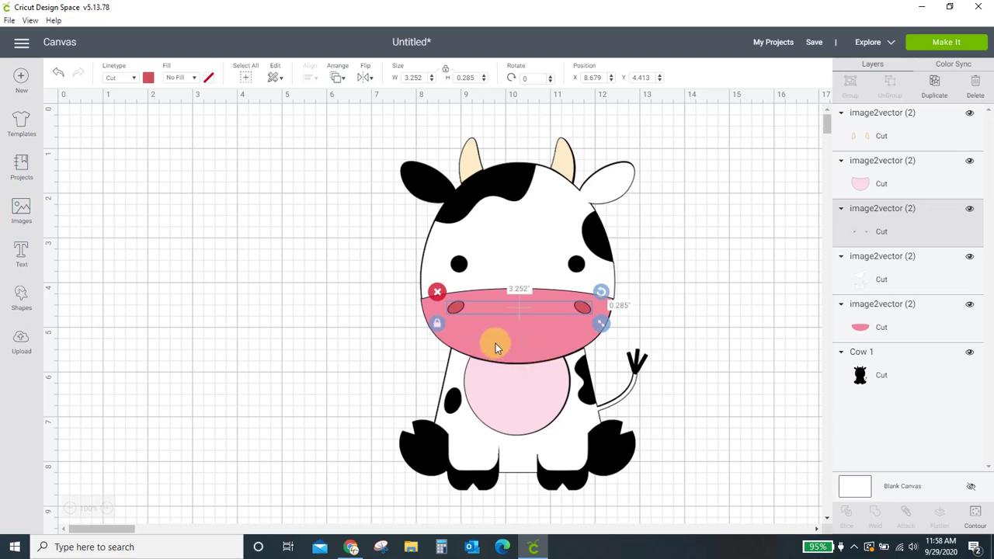
left_click(550, 340)
left_click(865, 329)
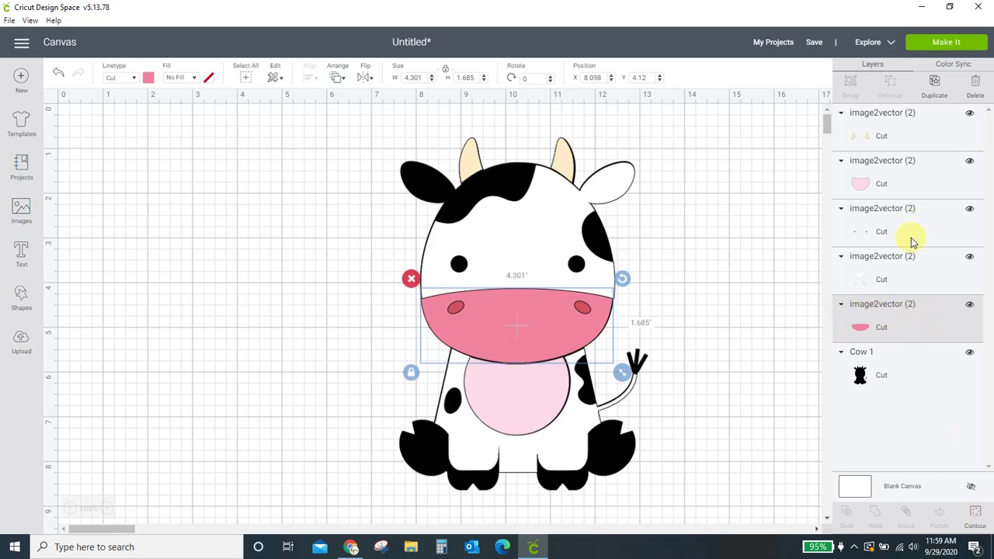
left_click(978, 517)
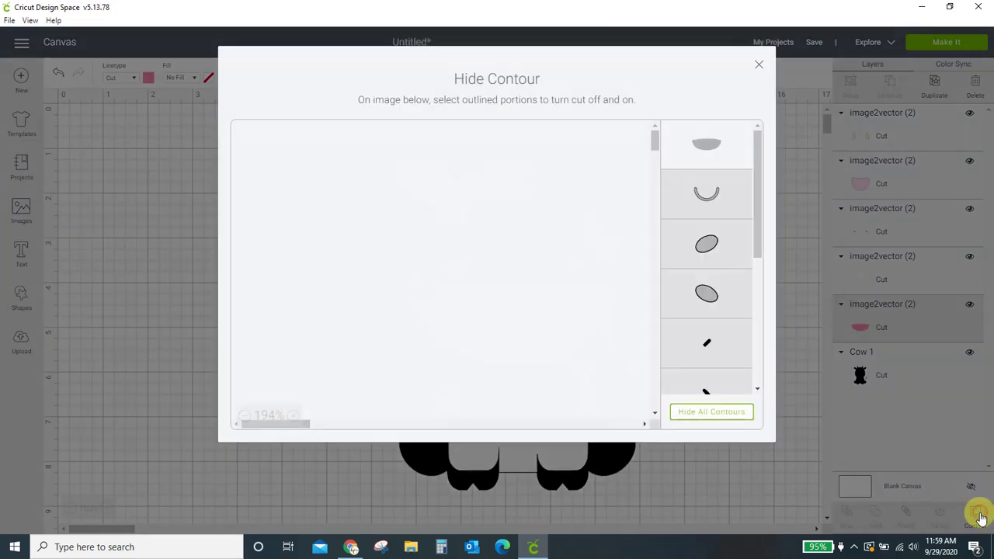
left_click(709, 200)
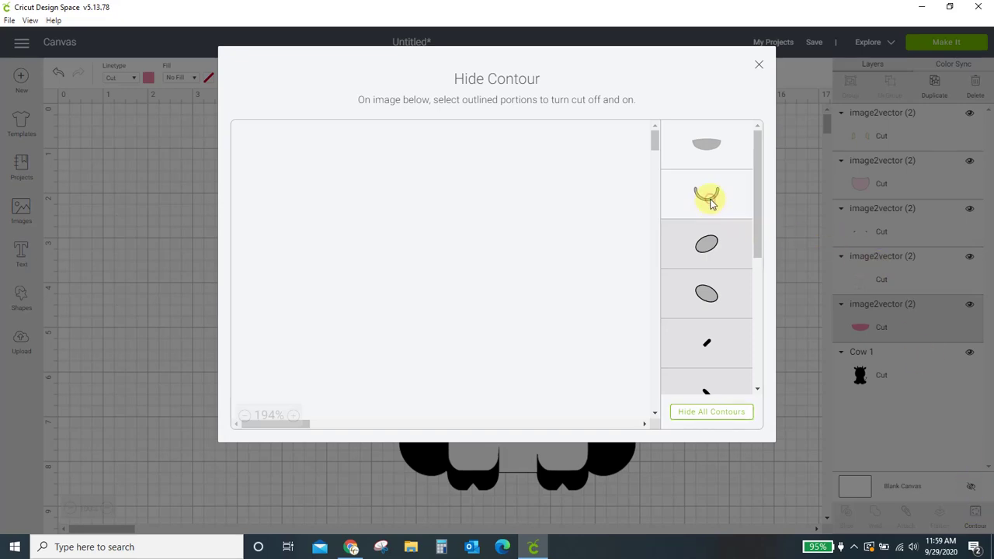
left_click(758, 67)
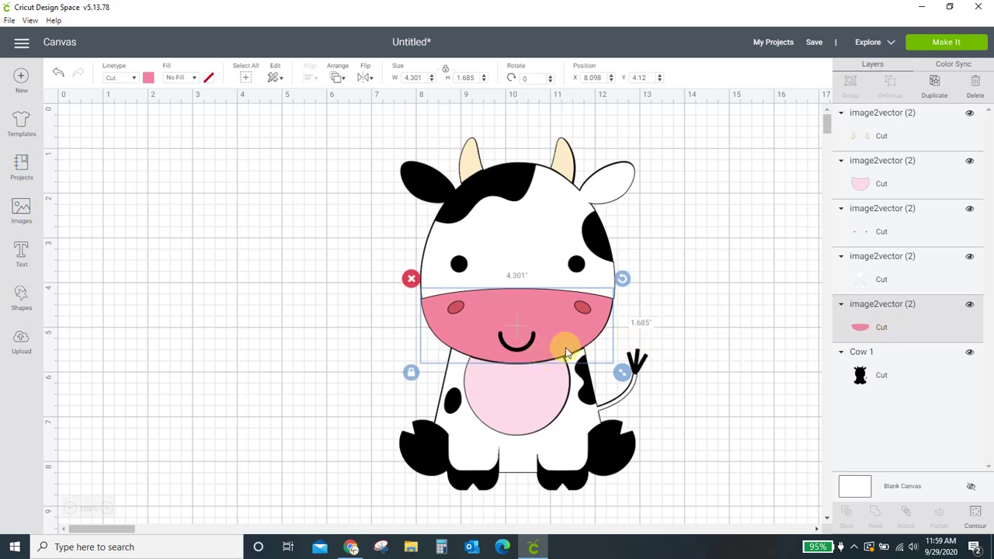
Step: Adjust the muzzle's position and put the white spotted body back on the cow
left_click_drag(565, 347, 281, 322)
left_click_drag(528, 317, 561, 310)
left_click_drag(239, 225, 561, 246)
Step: Move the black silhouette to the left and align the white spotted body onto it
left_click(685, 272)
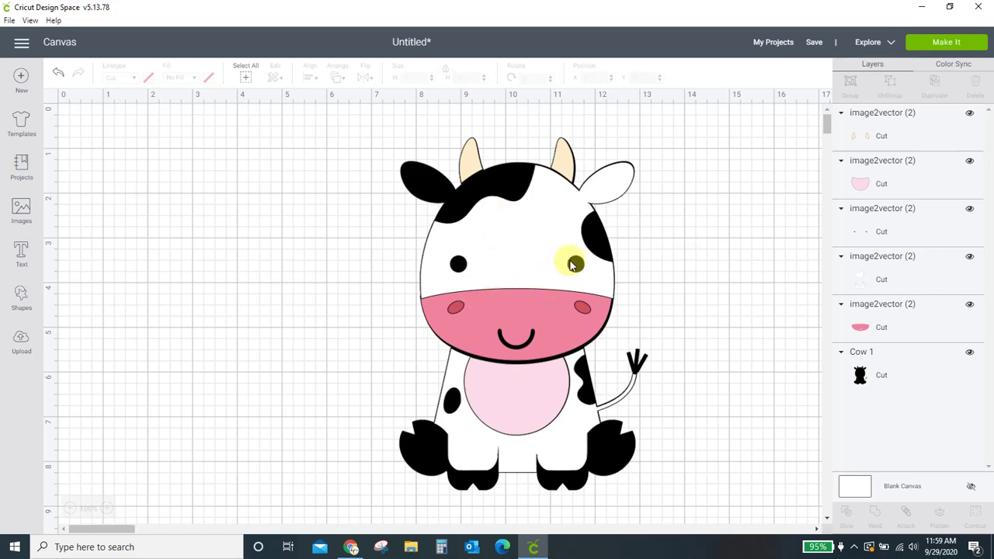
left_click_drag(528, 258, 659, 252)
left_click_drag(487, 229, 204, 248)
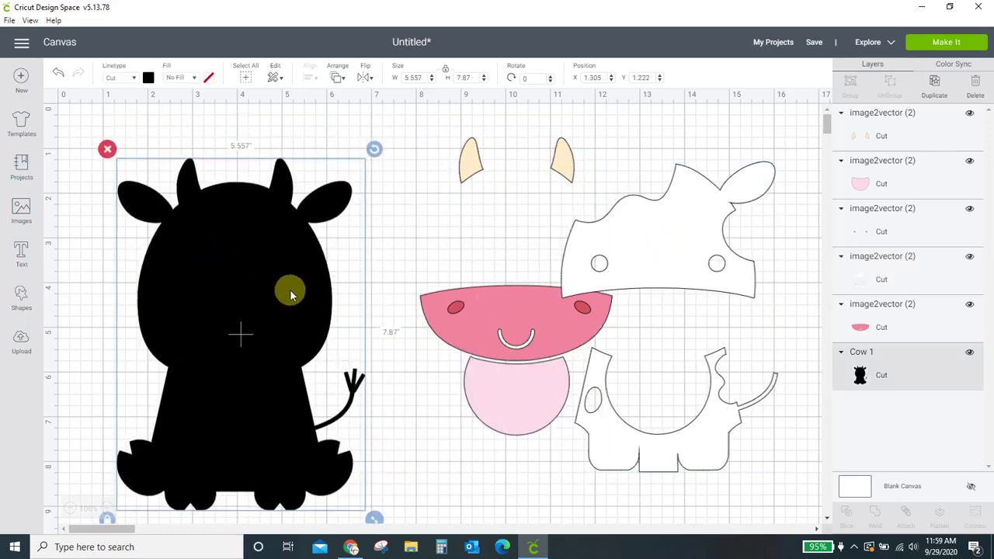
left_click_drag(249, 301, 285, 282)
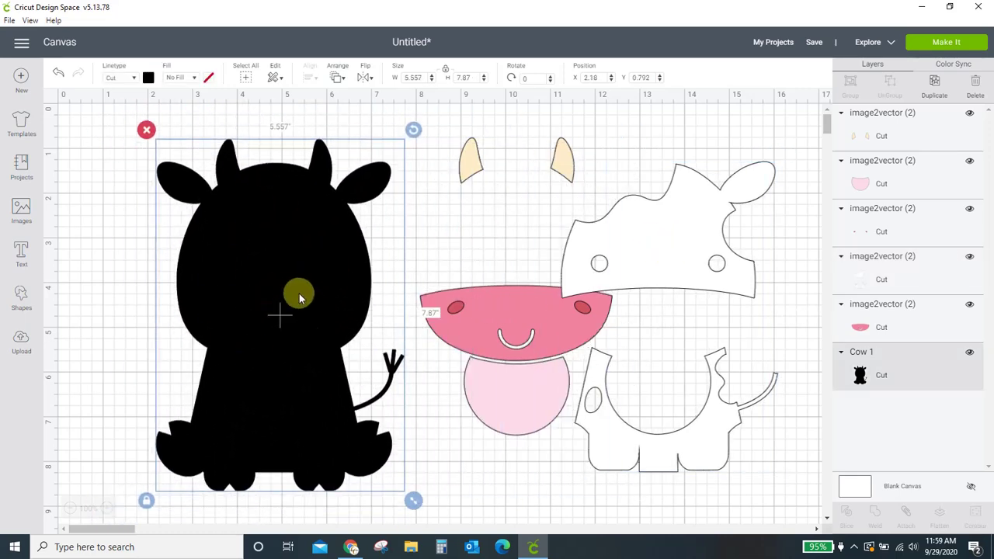
mouse_move(299, 292)
left_mouse_down()
mouse_move(325, 275)
mouse_move(303, 290)
left_mouse_up()
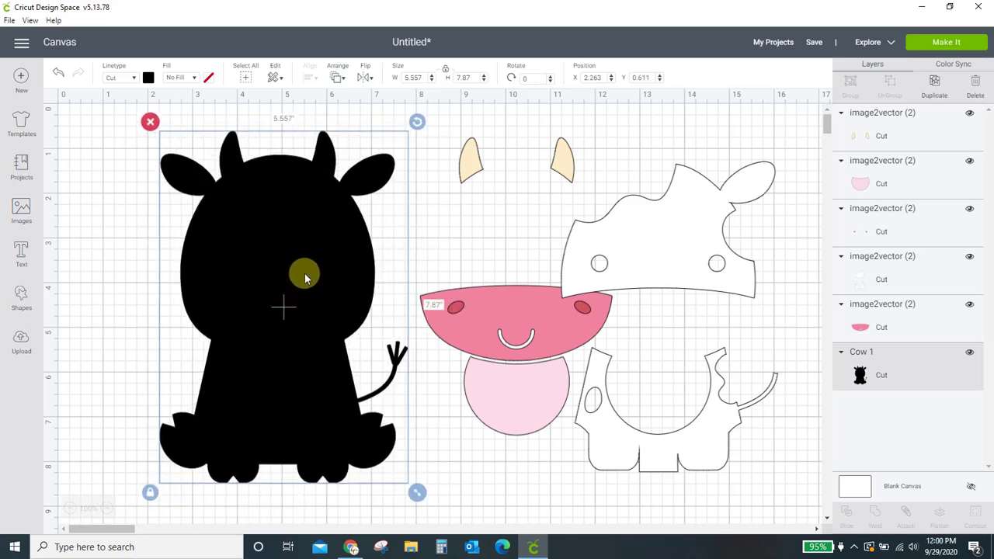
left_click_drag(672, 244, 290, 243)
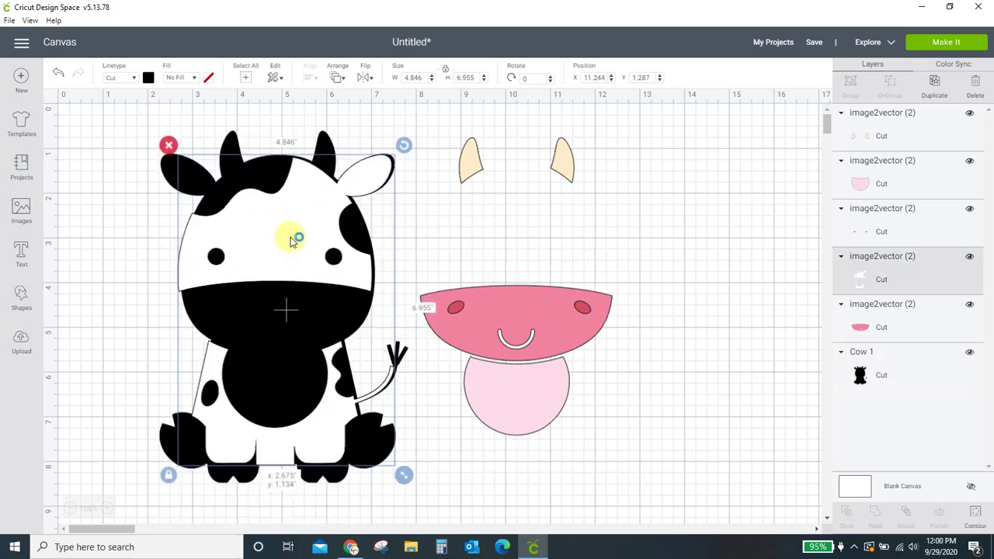
left_click_drag(292, 241, 293, 237)
left_click(664, 293)
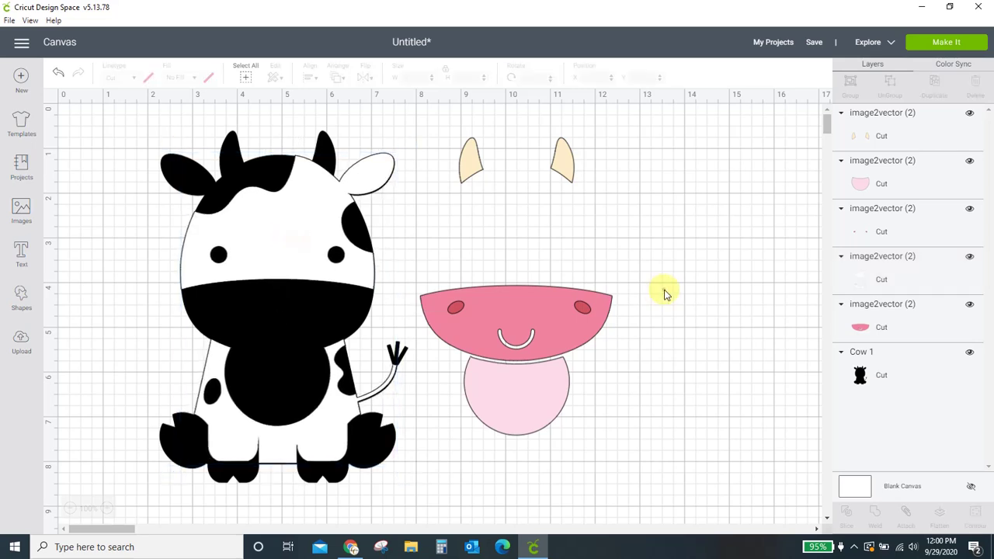